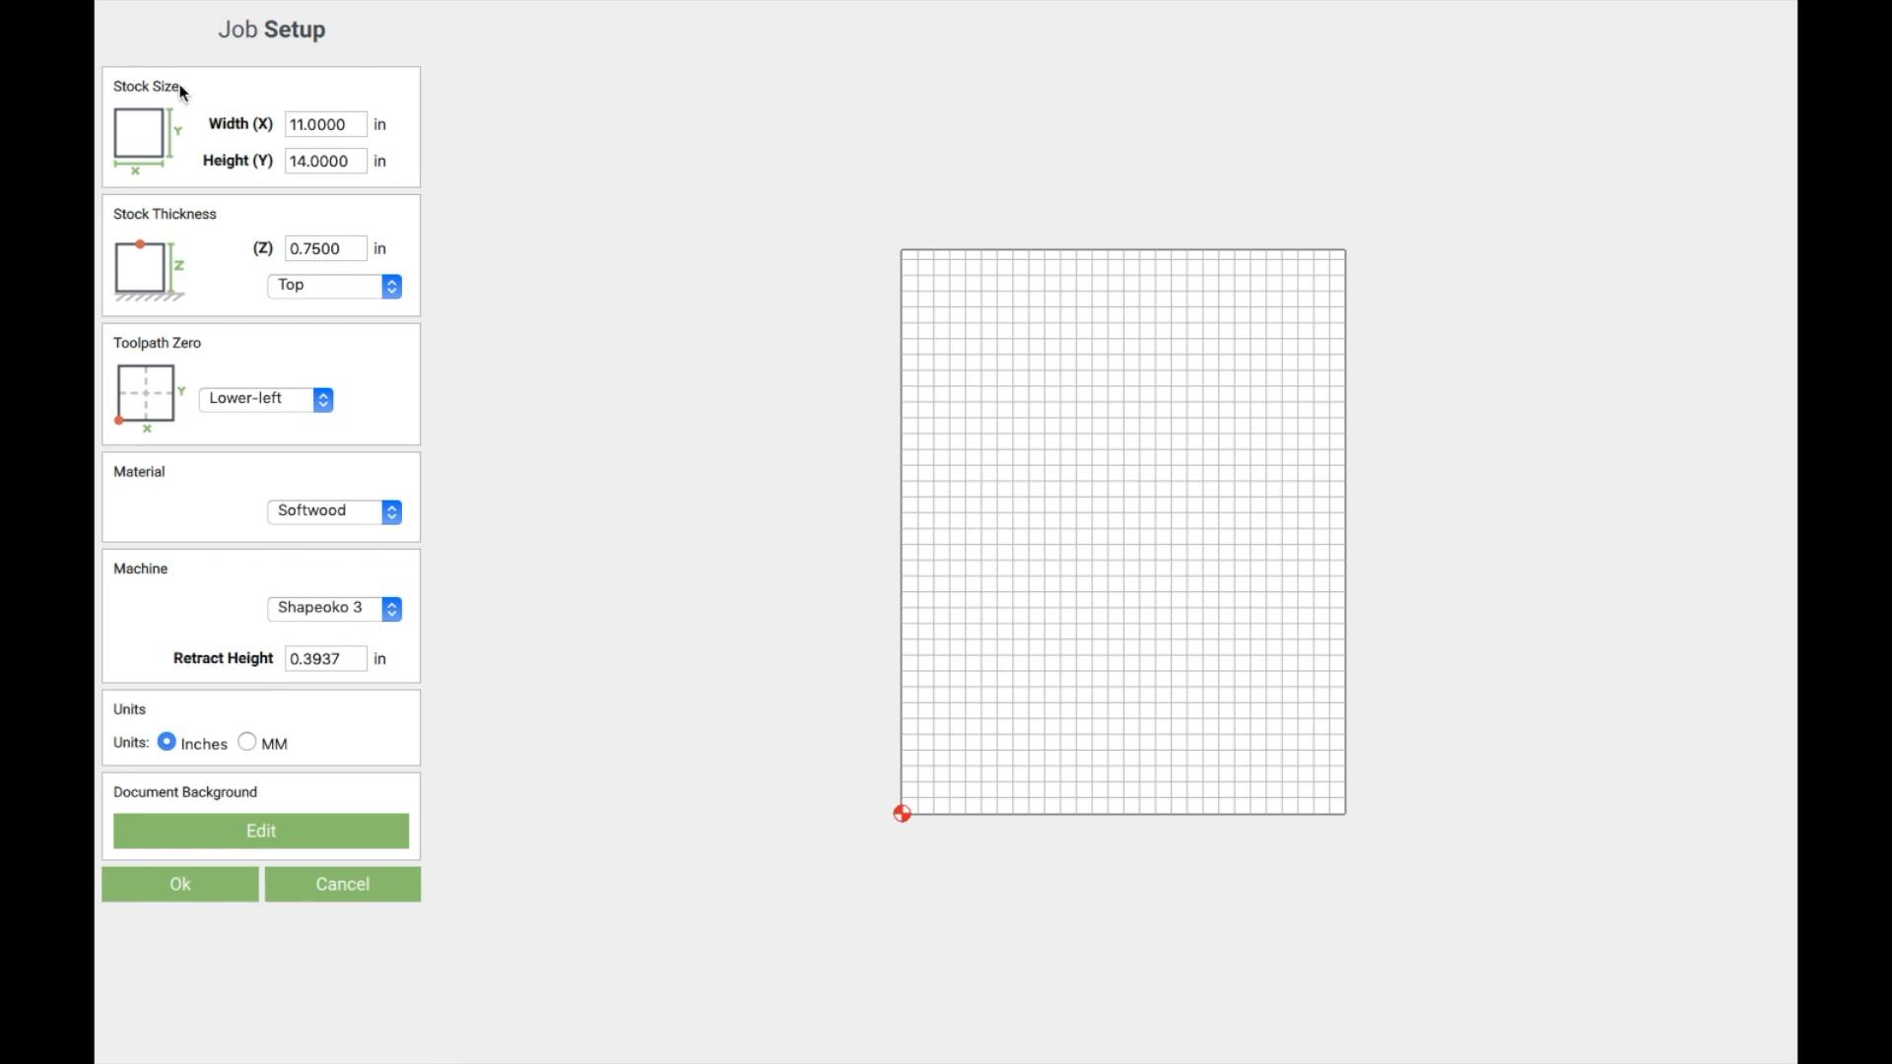
Step: Set the stock size to 10 in wide by 8 in high, with a thickness of 0.5 in
click(338, 127)
drag(345, 127, 283, 137)
text(10)
double_click(355, 160)
drag(296, 161, 366, 163)
text(8)
double_click(340, 249)
key(BackSpace)
text(.5)
Step: Choose Aluminum as the stock material, with Shapeoko 3 as the machine and inches as the units
click(329, 510)
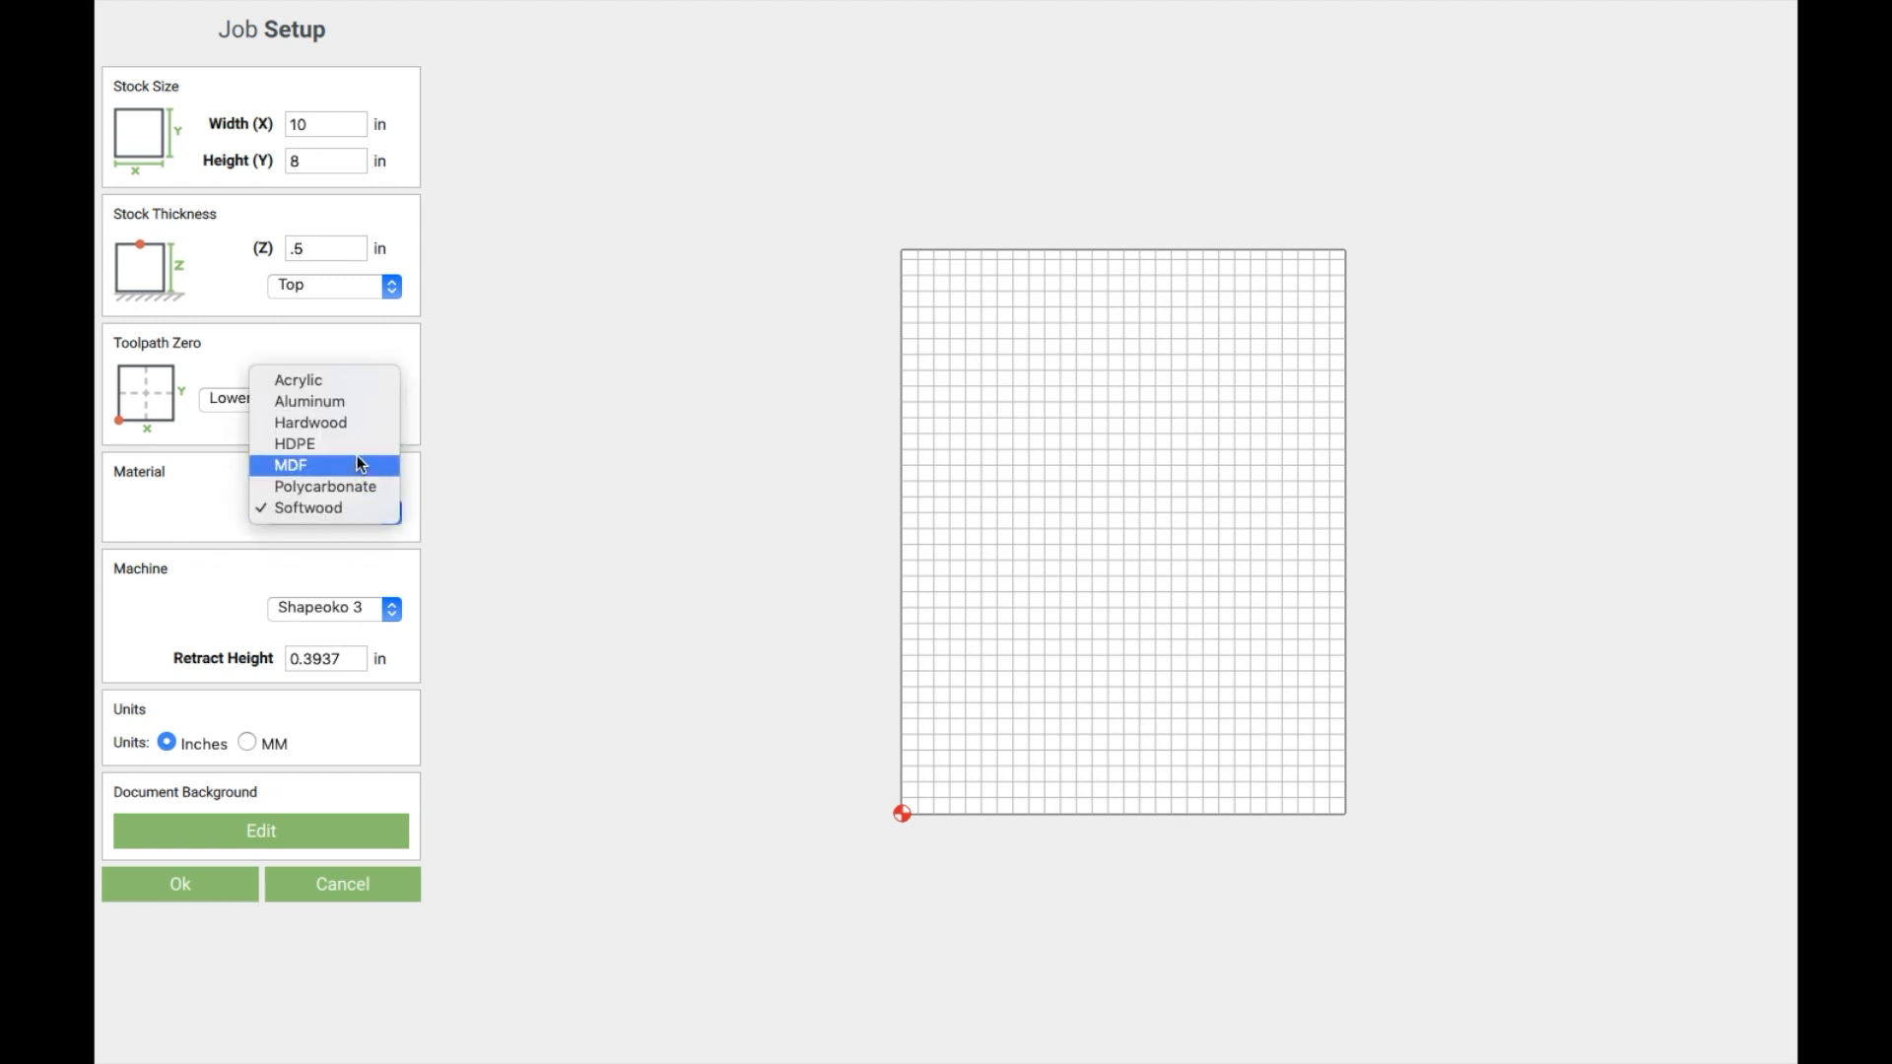
click(347, 412)
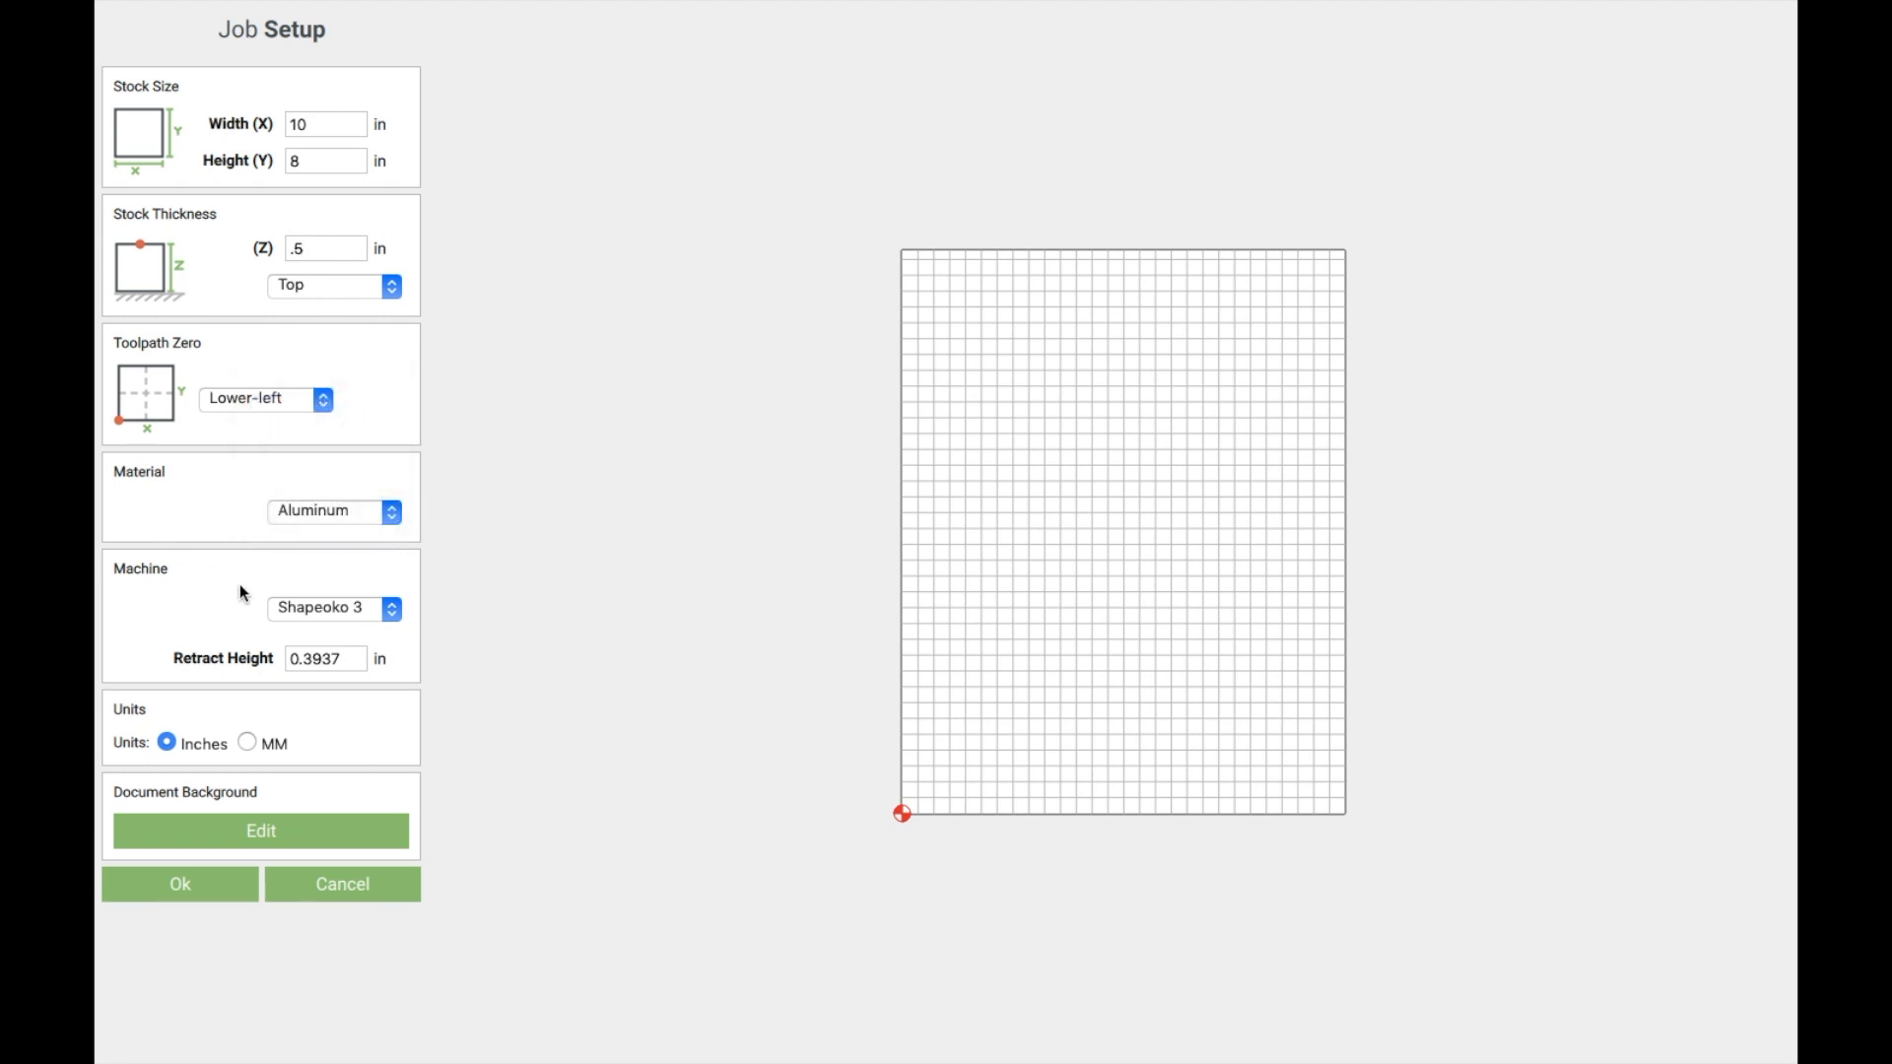
click(287, 607)
click(302, 611)
click(303, 611)
click(246, 741)
click(167, 742)
Step: Set the document background's grid spacing to 0.25 in and accept the job setup
click(261, 837)
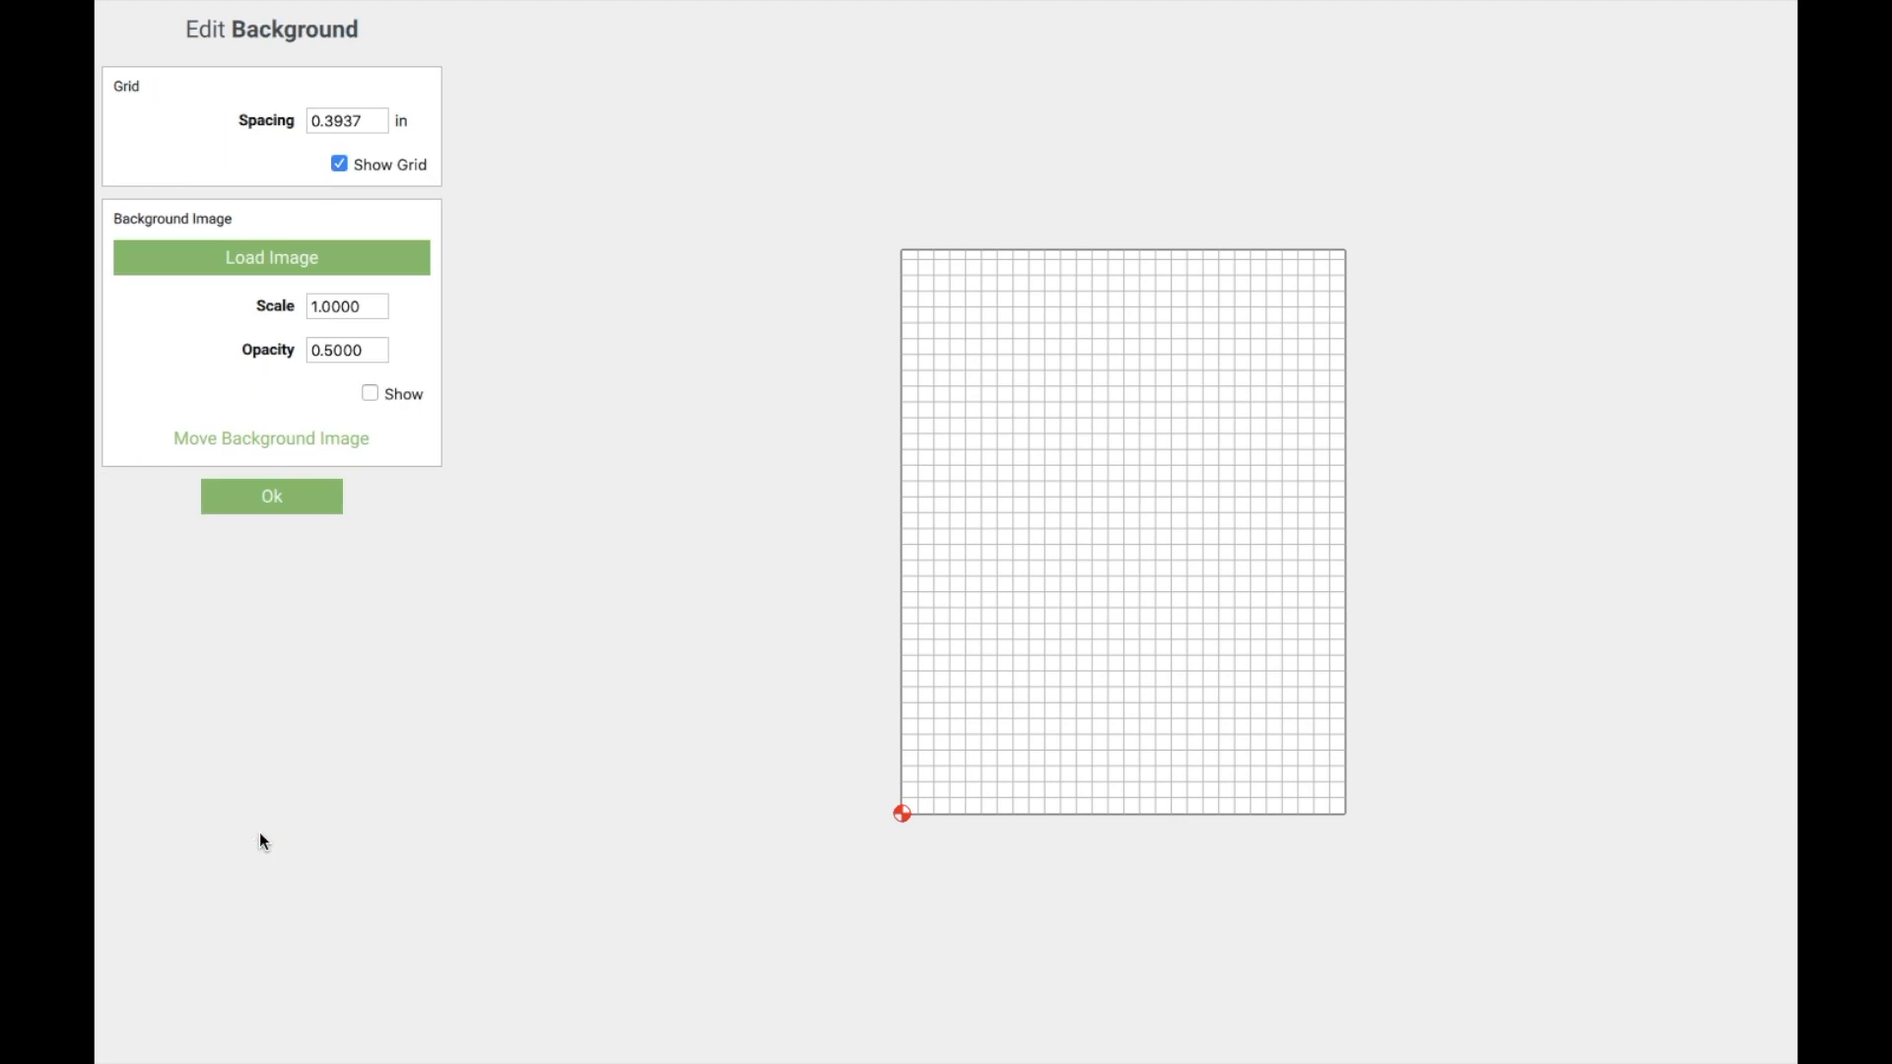
double_click(363, 120)
text(25)
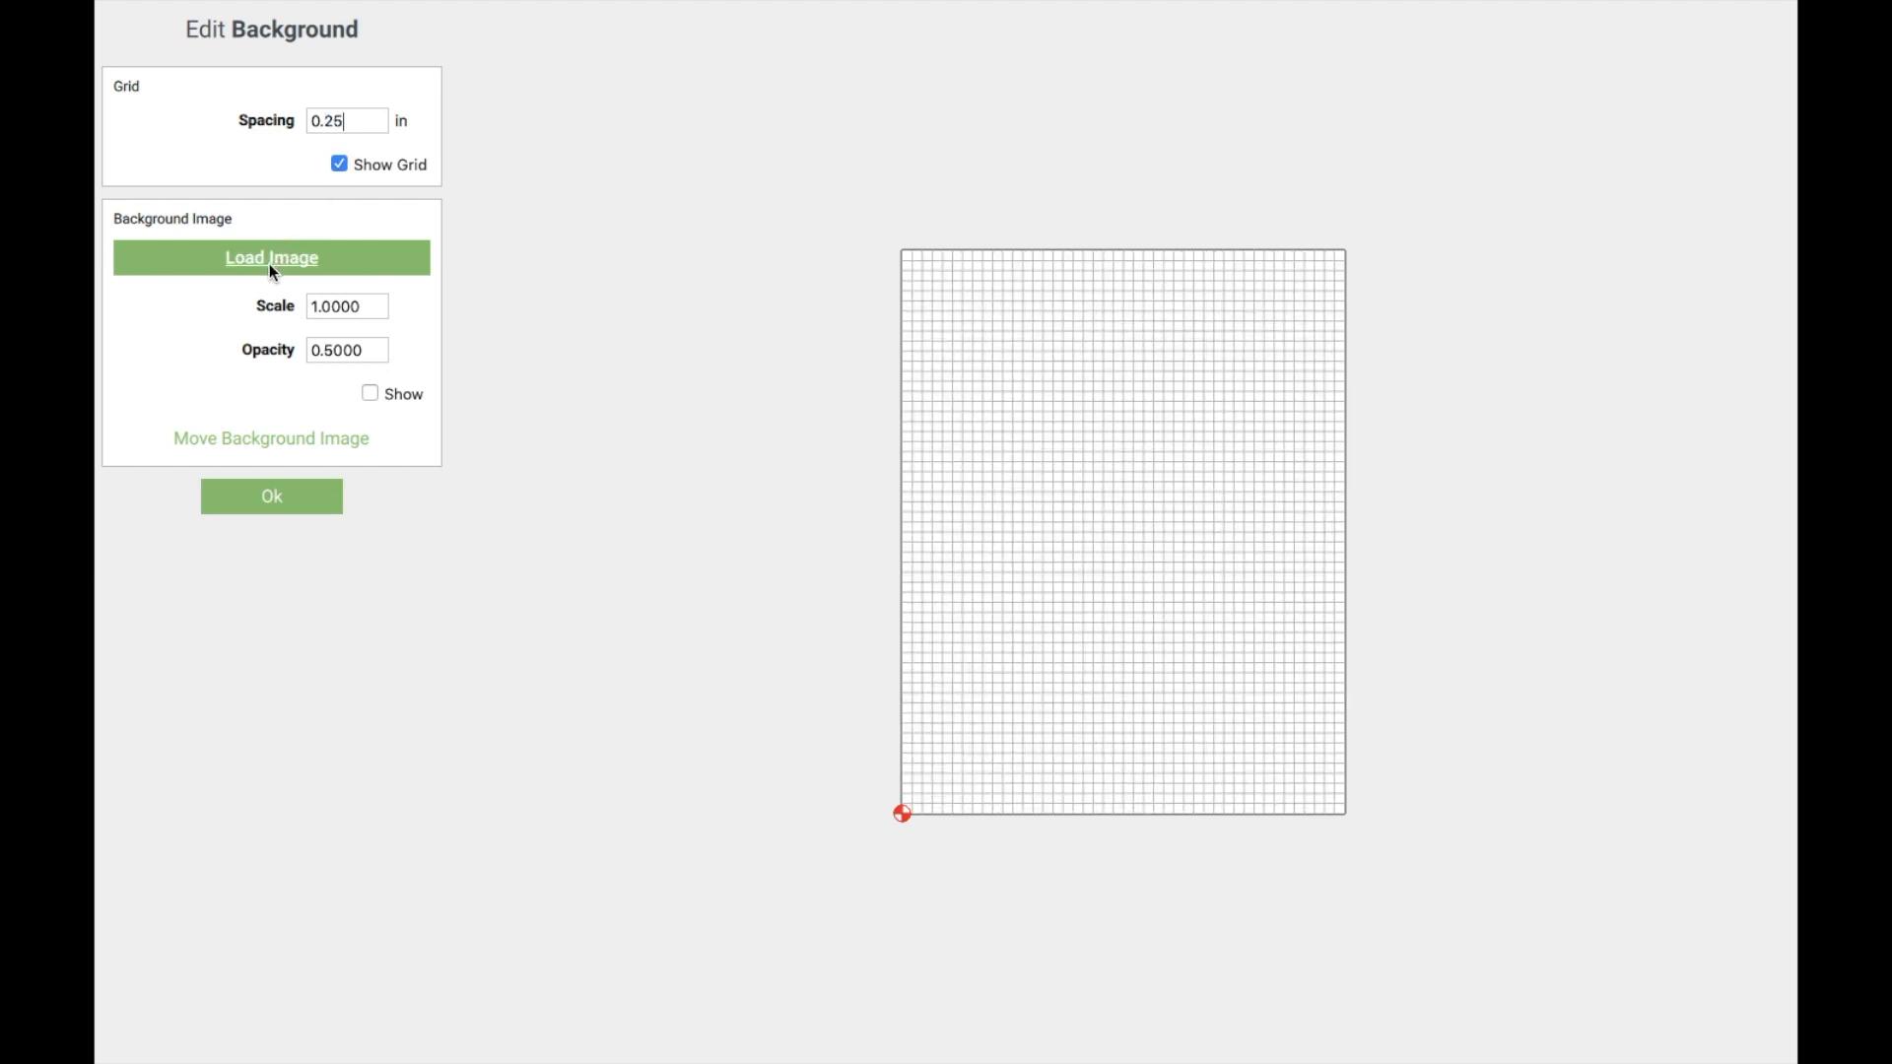
click(273, 498)
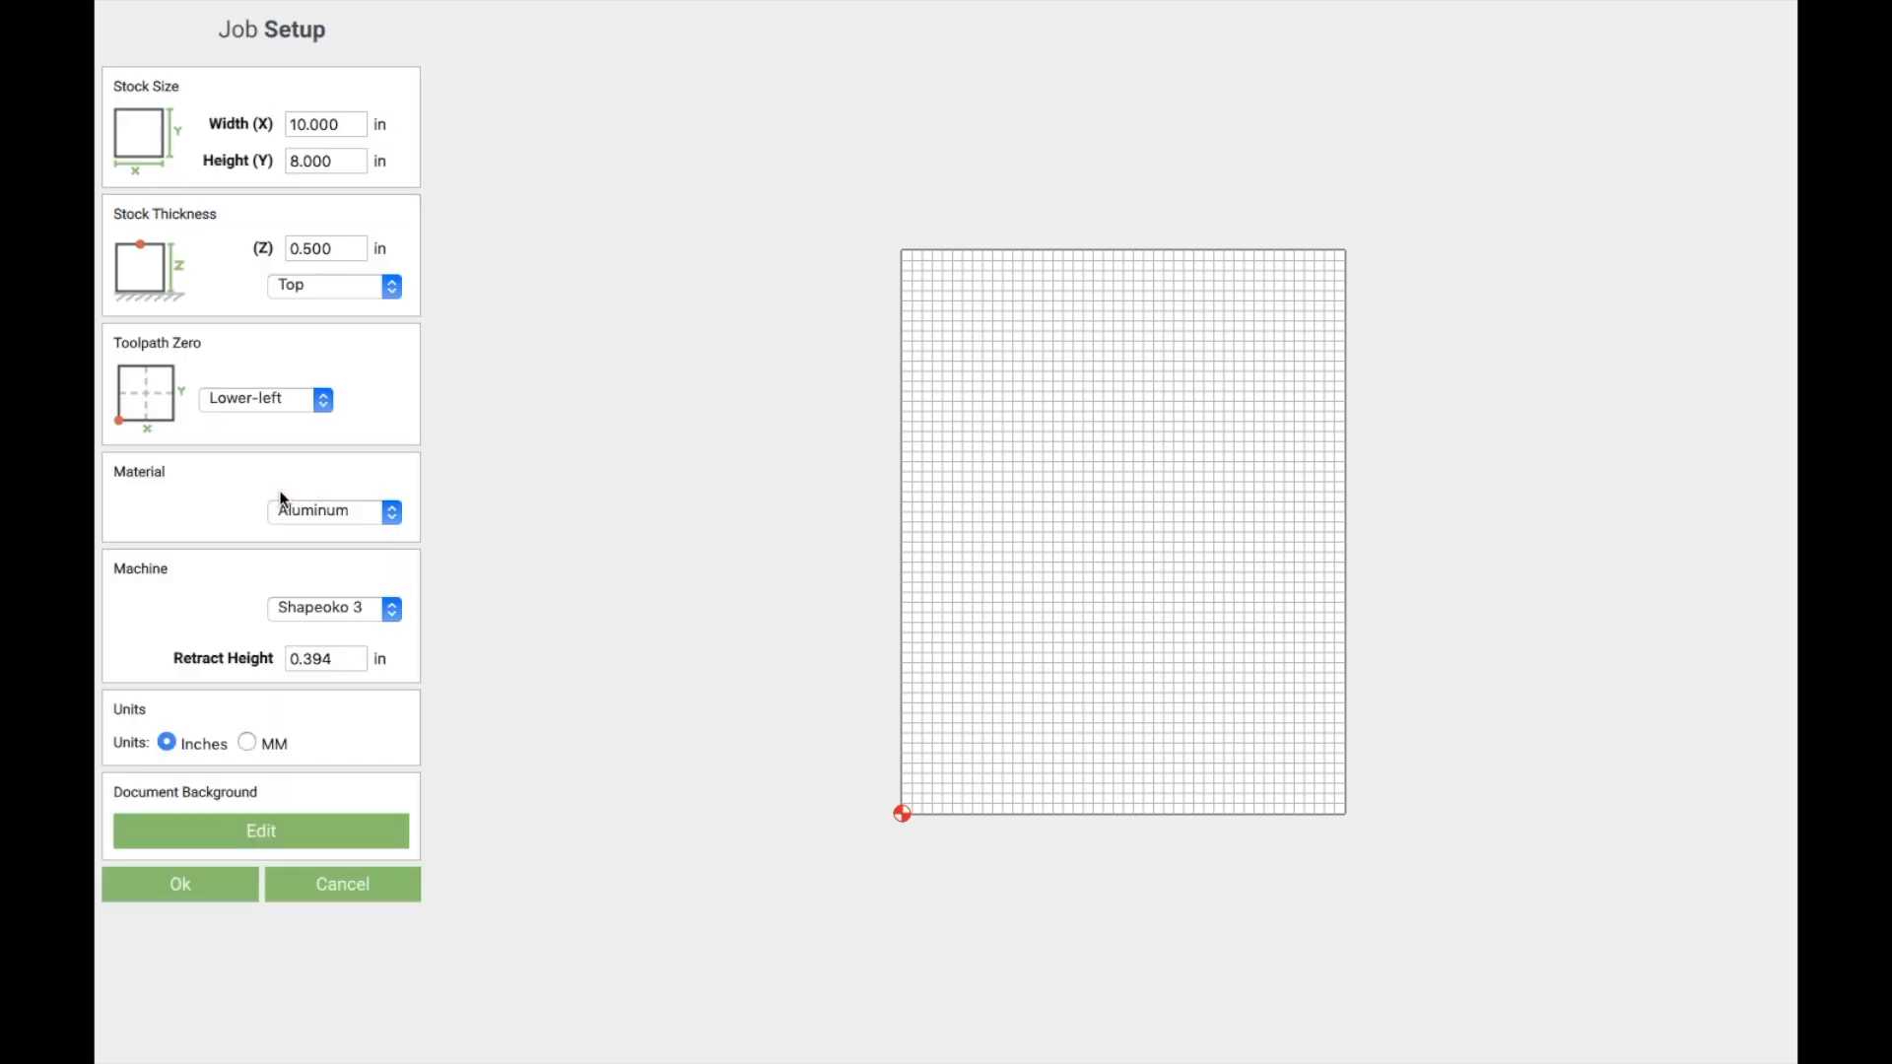
scroll(1037, 523, up, 5)
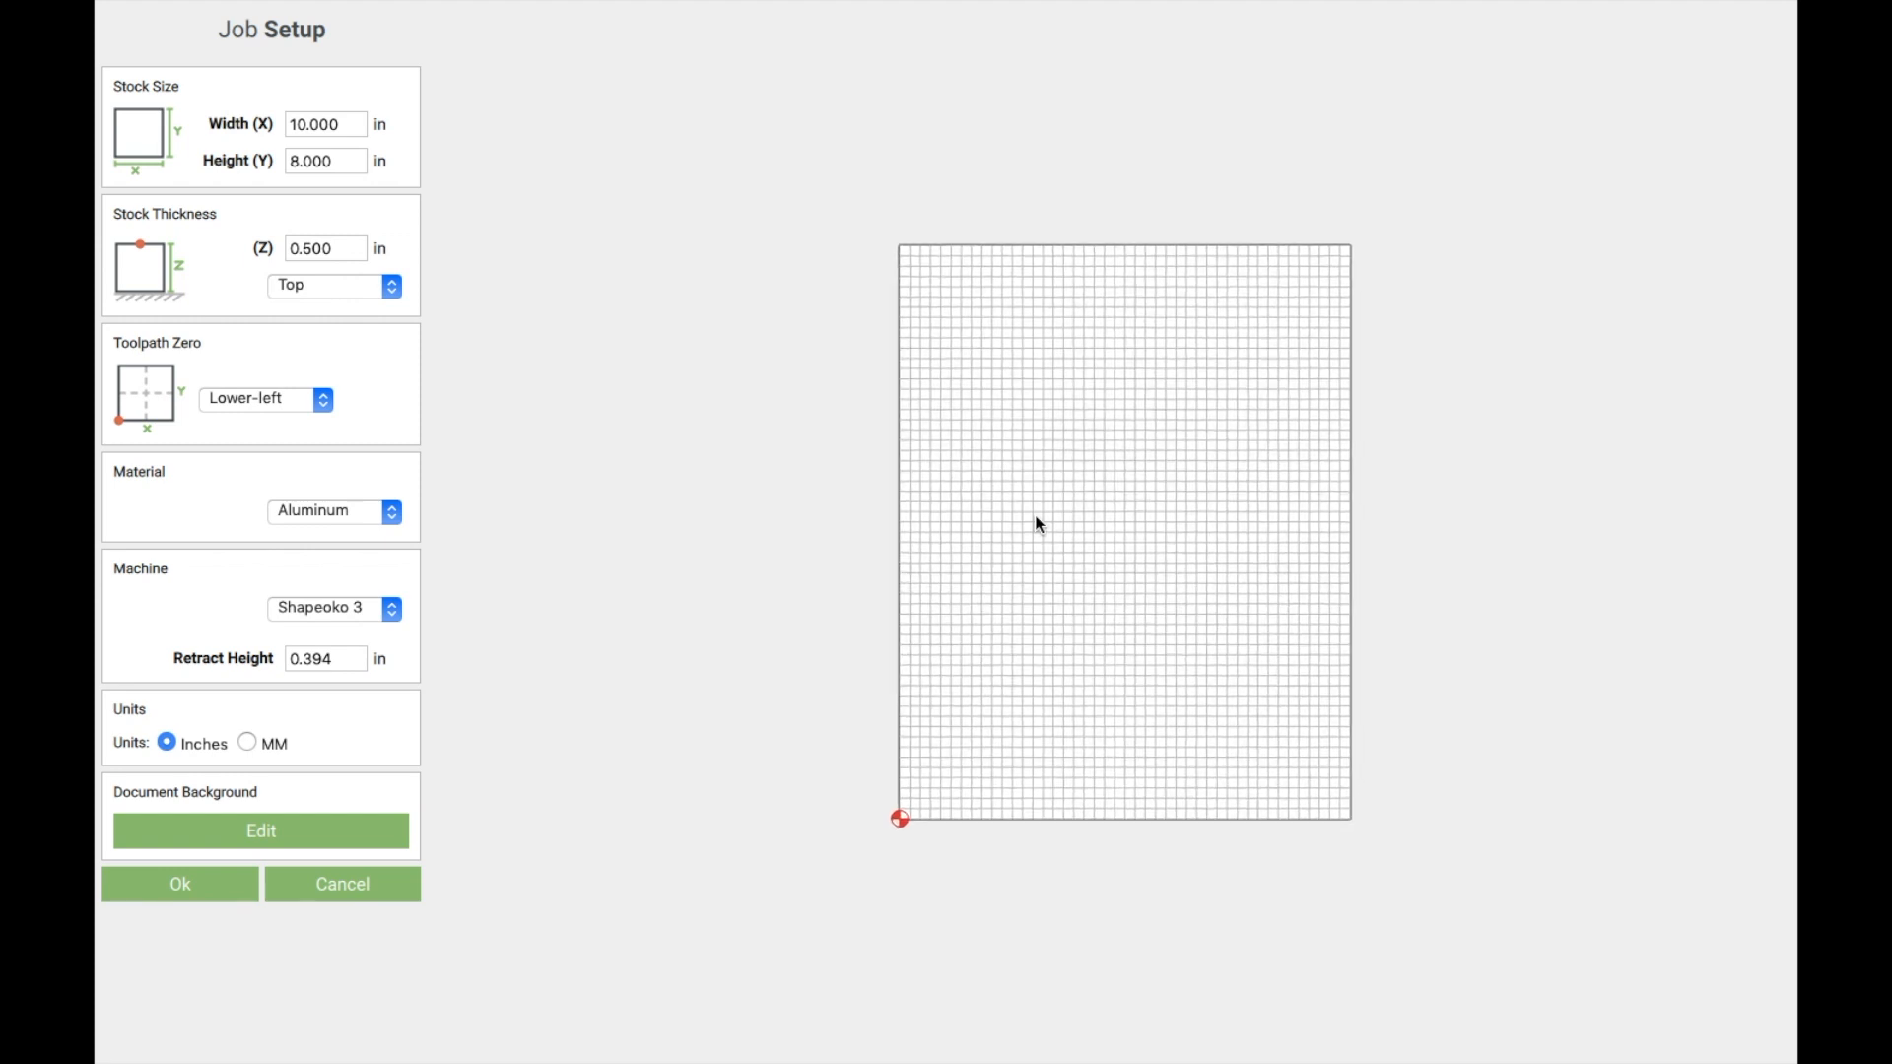
scroll(1035, 516, up, 3)
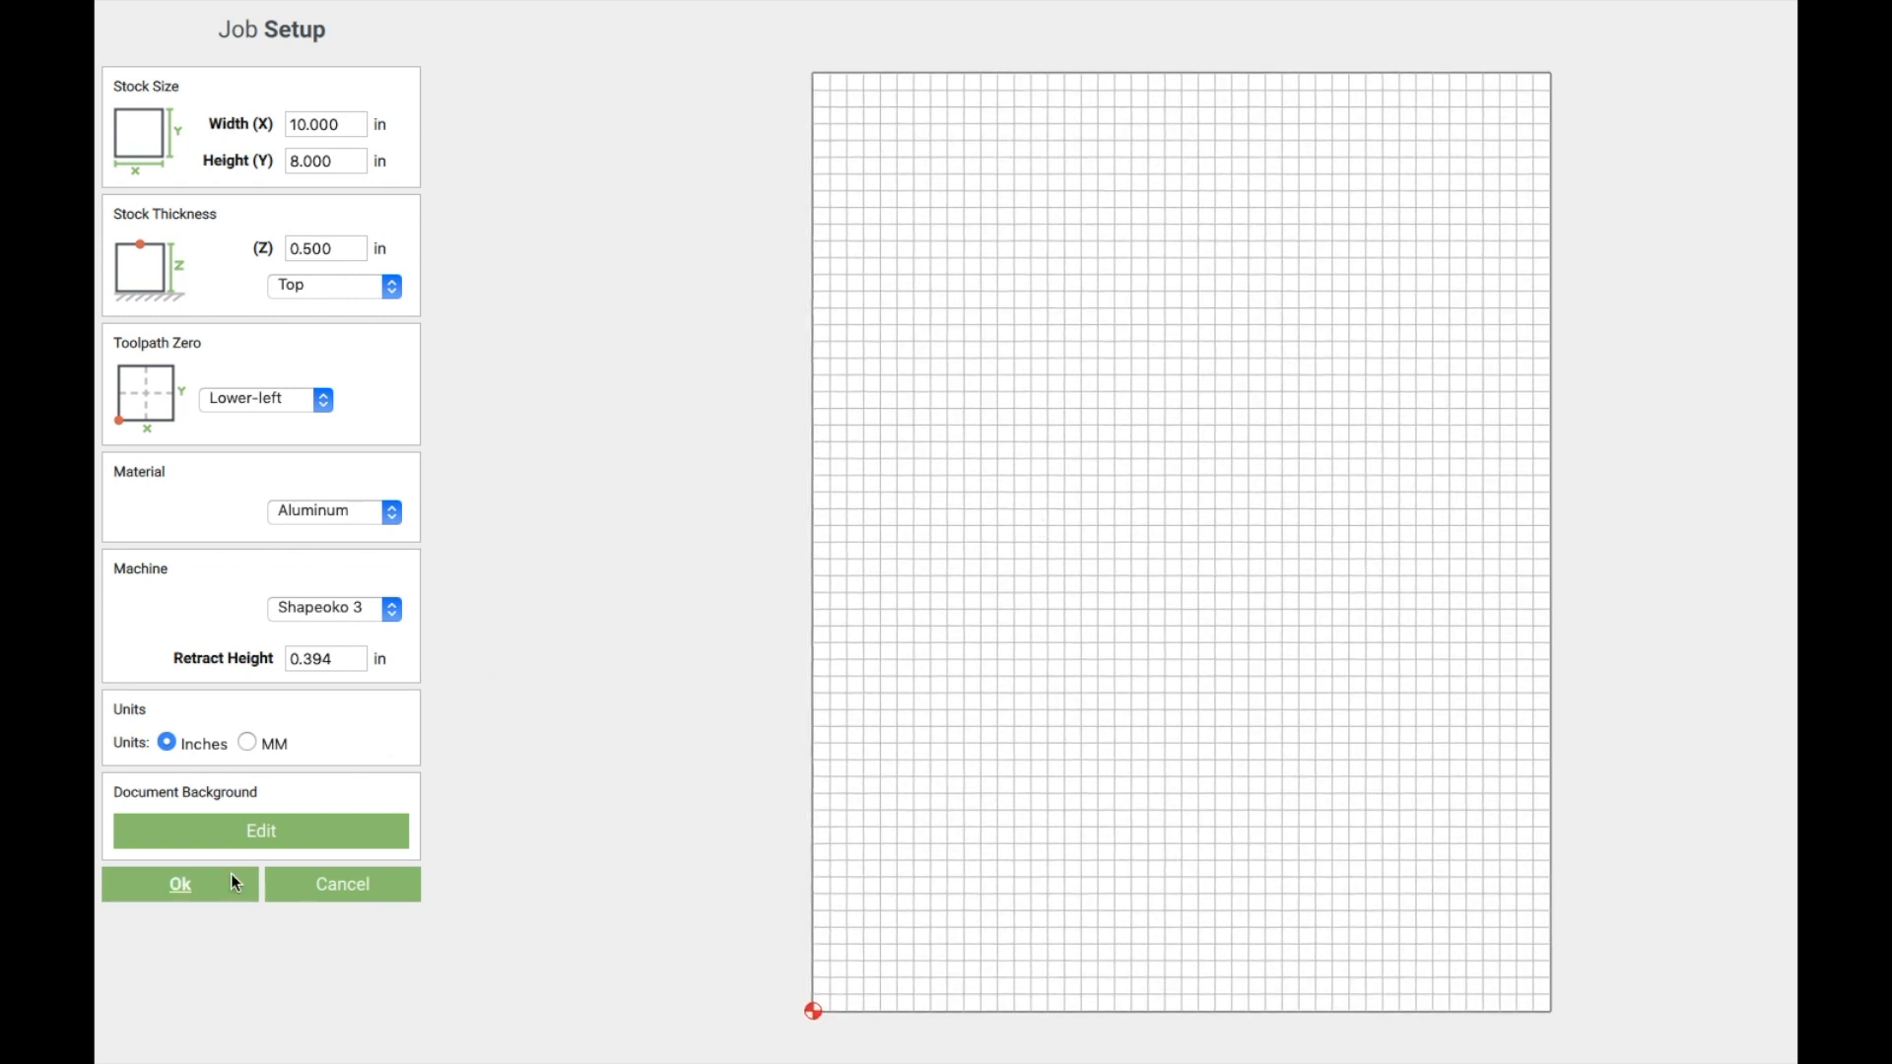
click(209, 887)
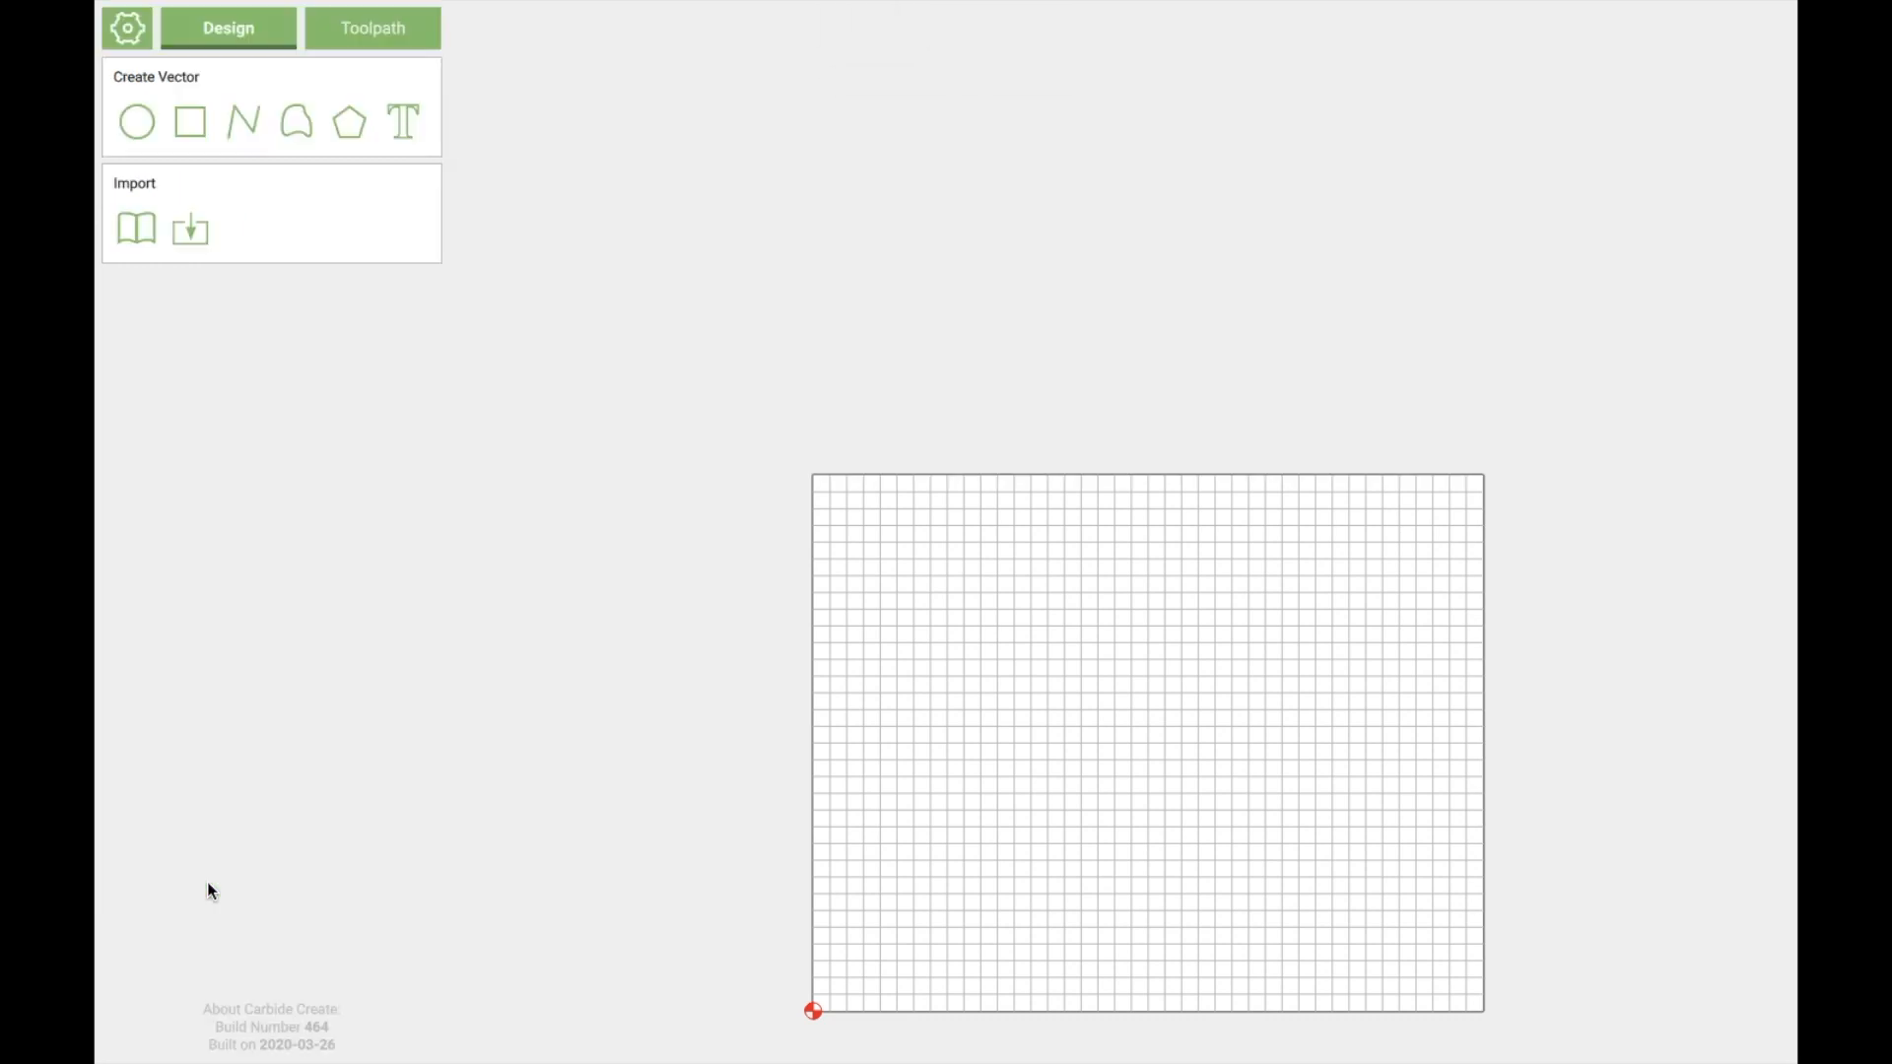
Step: Draw a rectangle about 2.5 by 2 in near the stock's upper-left corner and move it to the middle of the stock
click(191, 125)
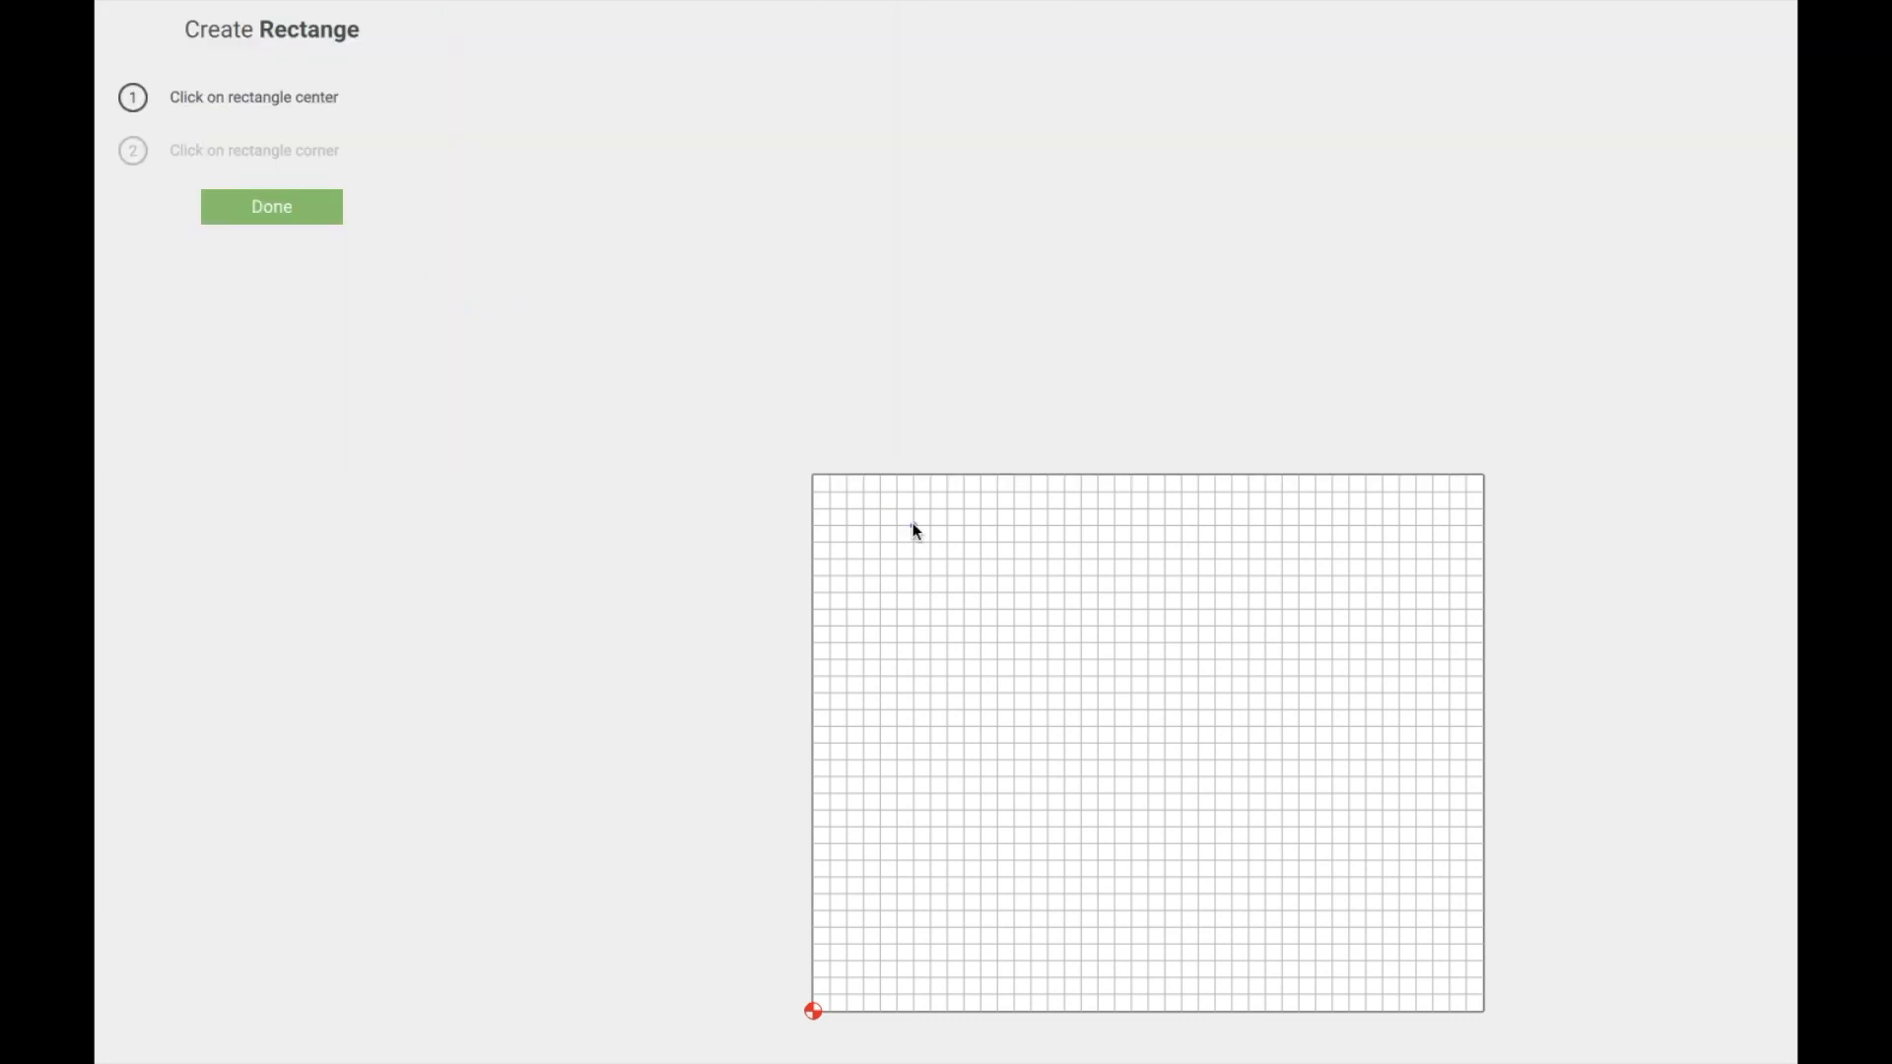
click(915, 560)
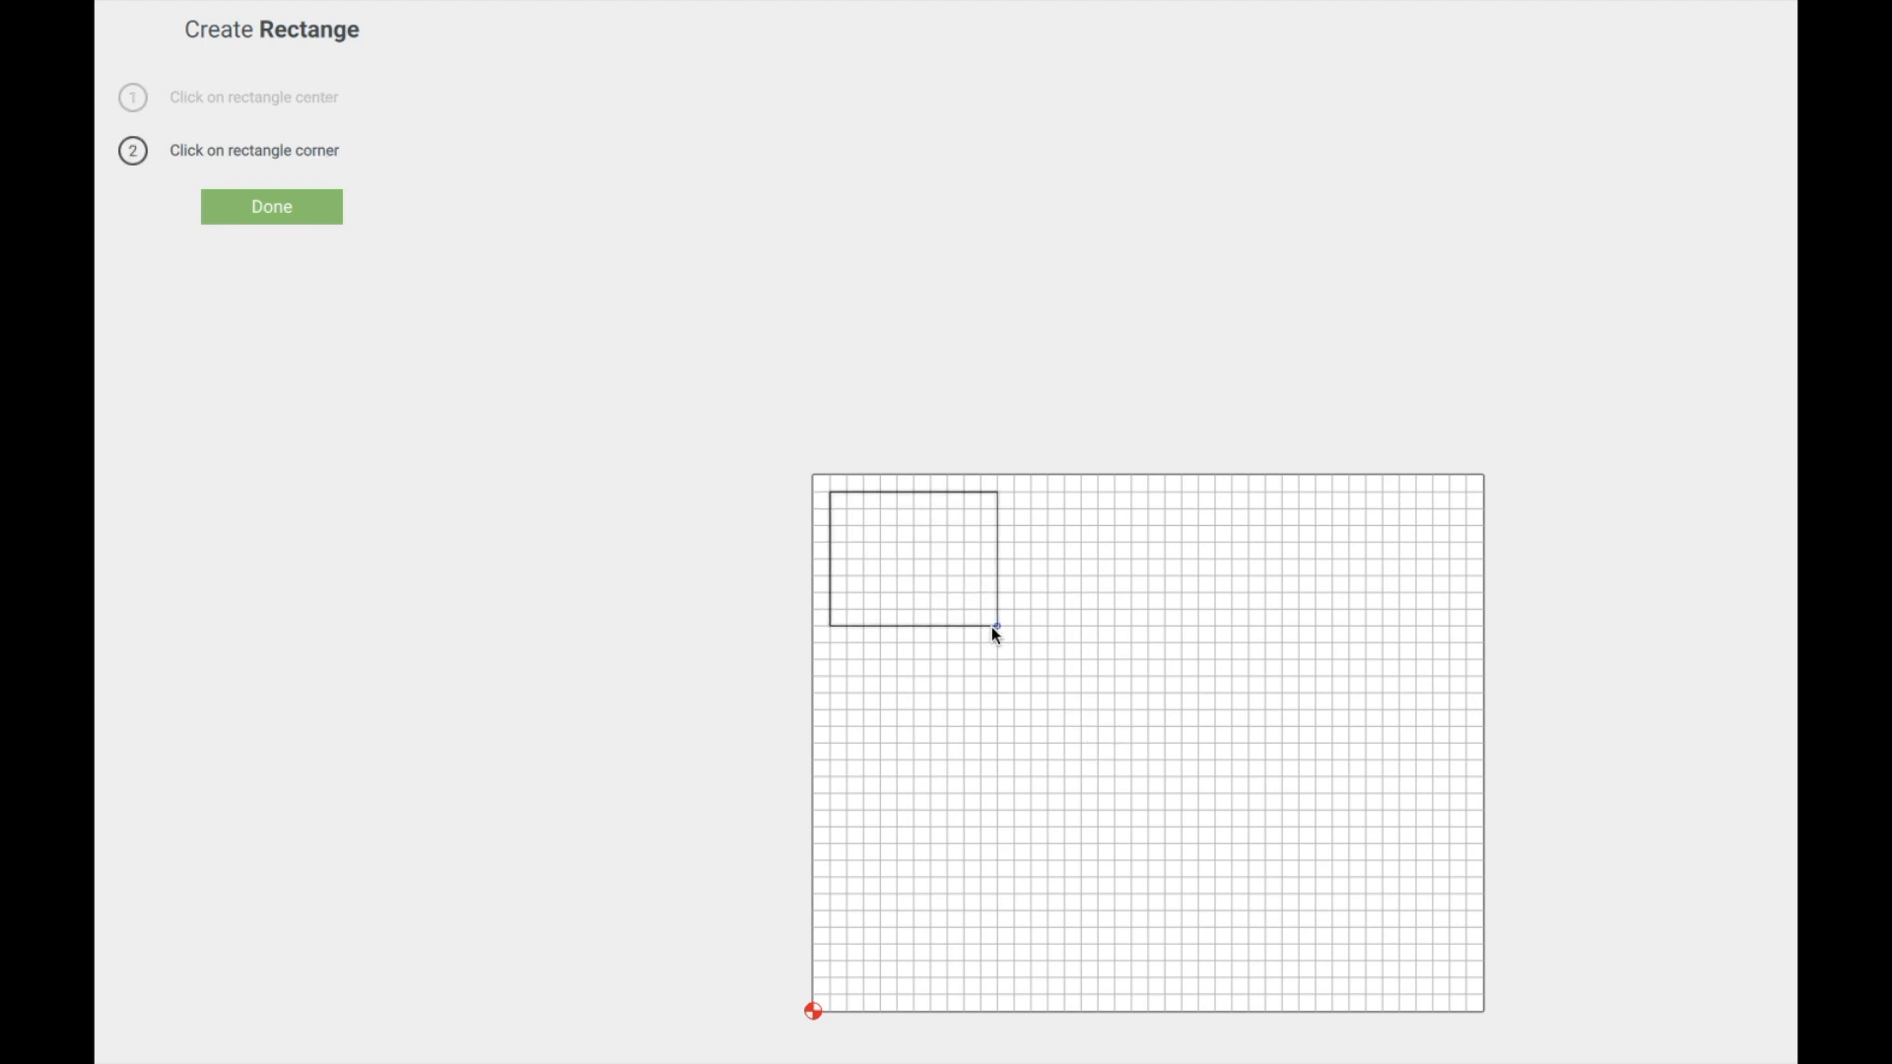
click(996, 626)
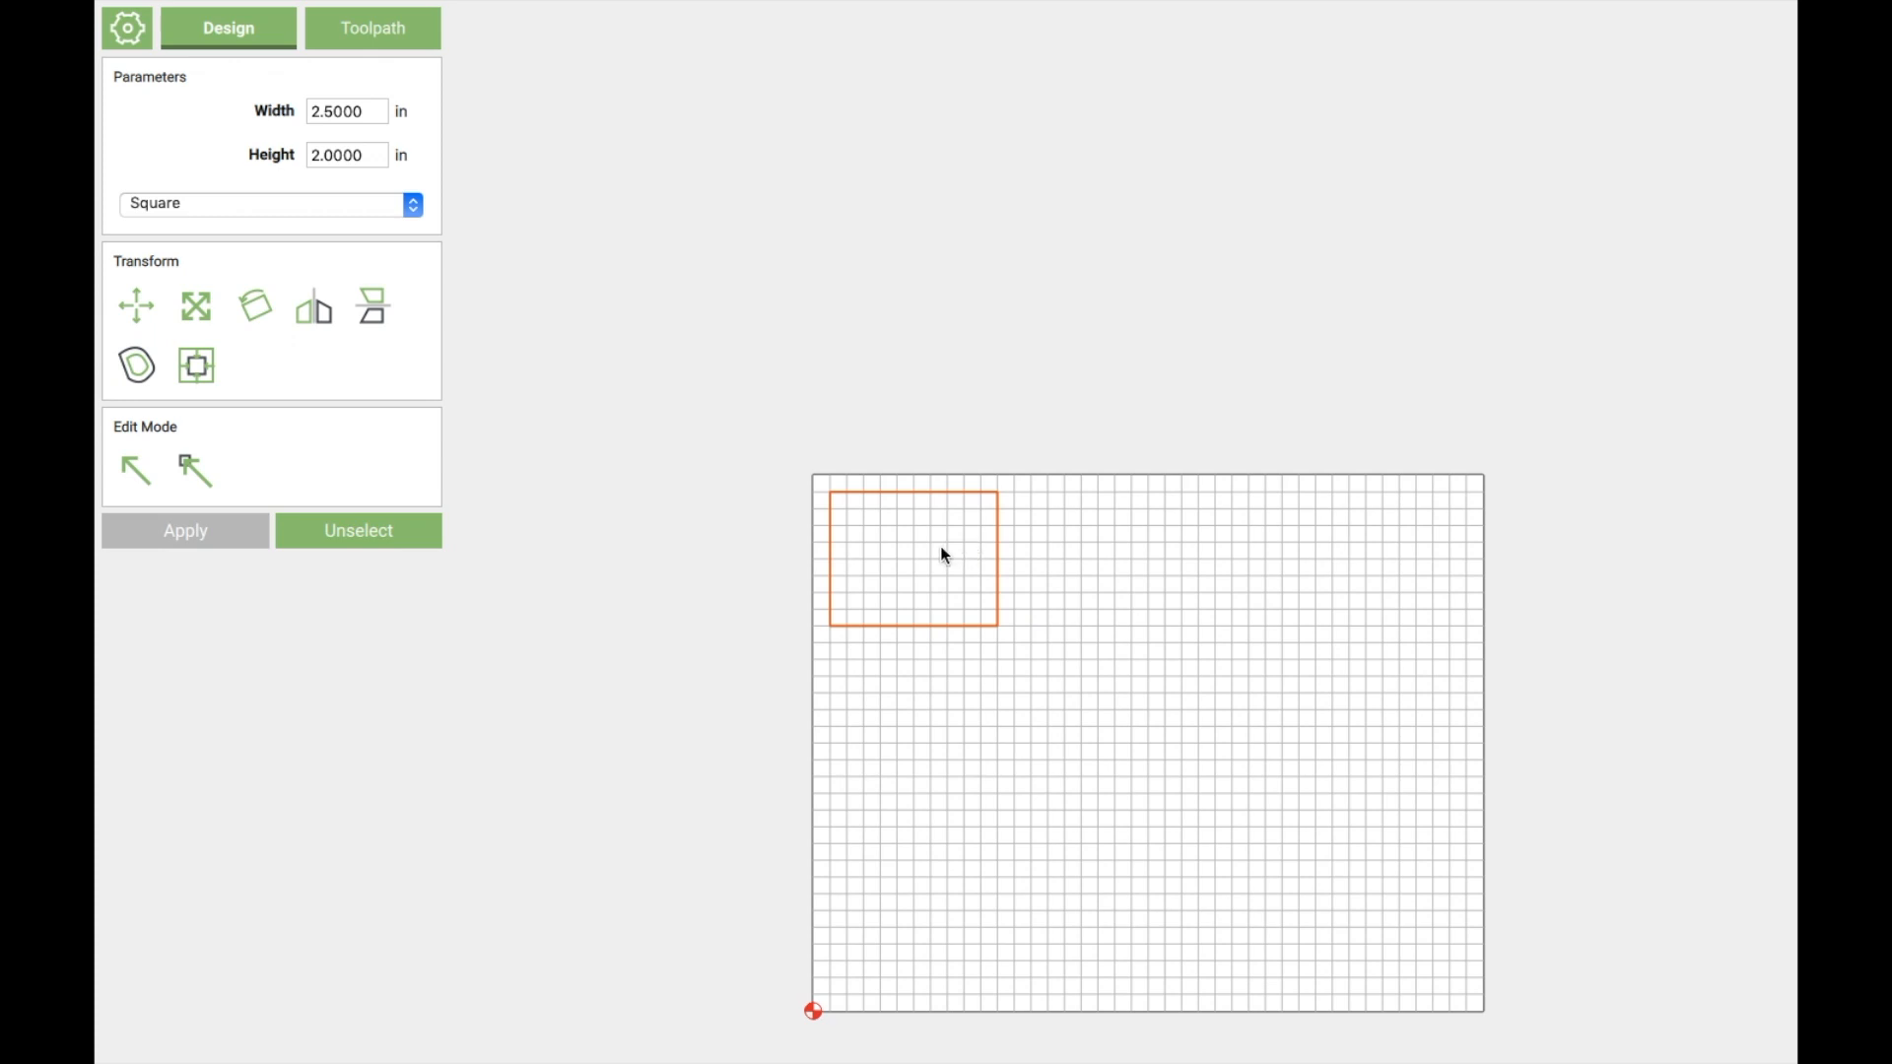
drag(921, 497, 1155, 685)
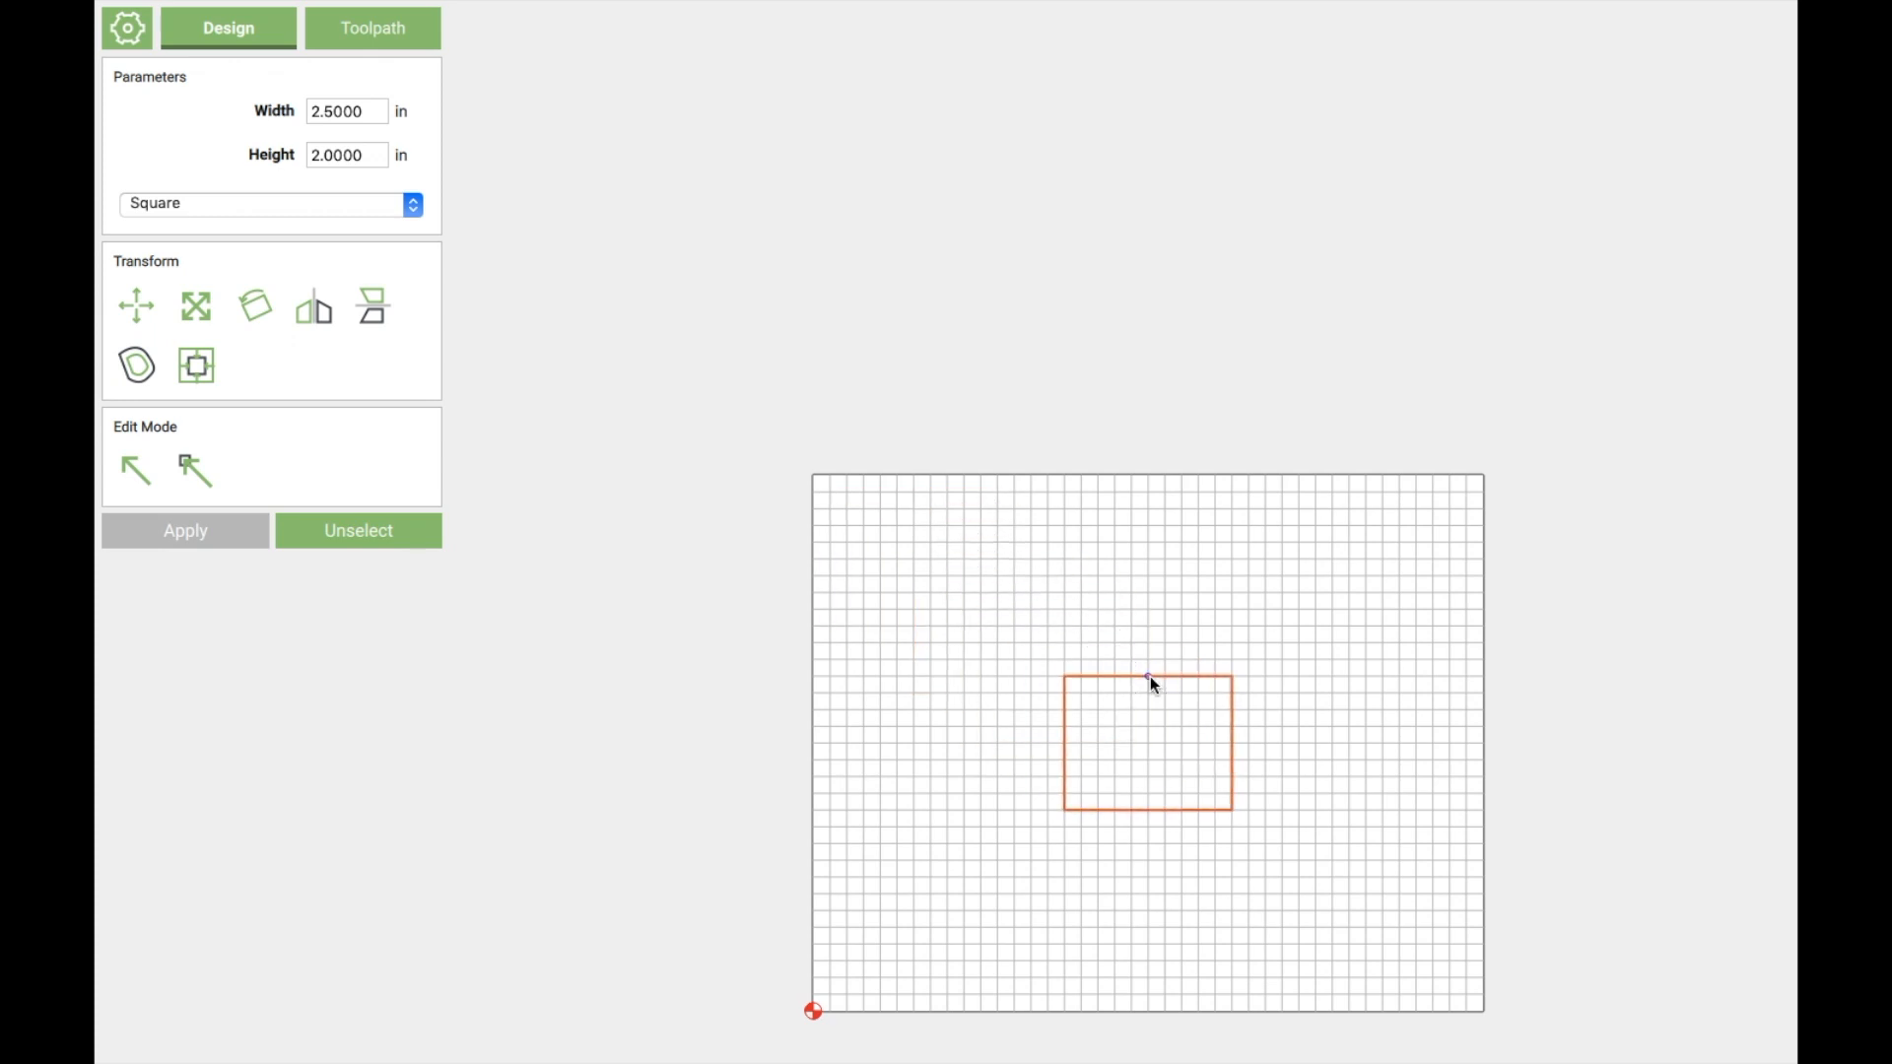
Step: Set the rectangle's width and height to 5 in each, apply the change and deselect it
double_click(365, 112)
triple_click(365, 112)
text(5)
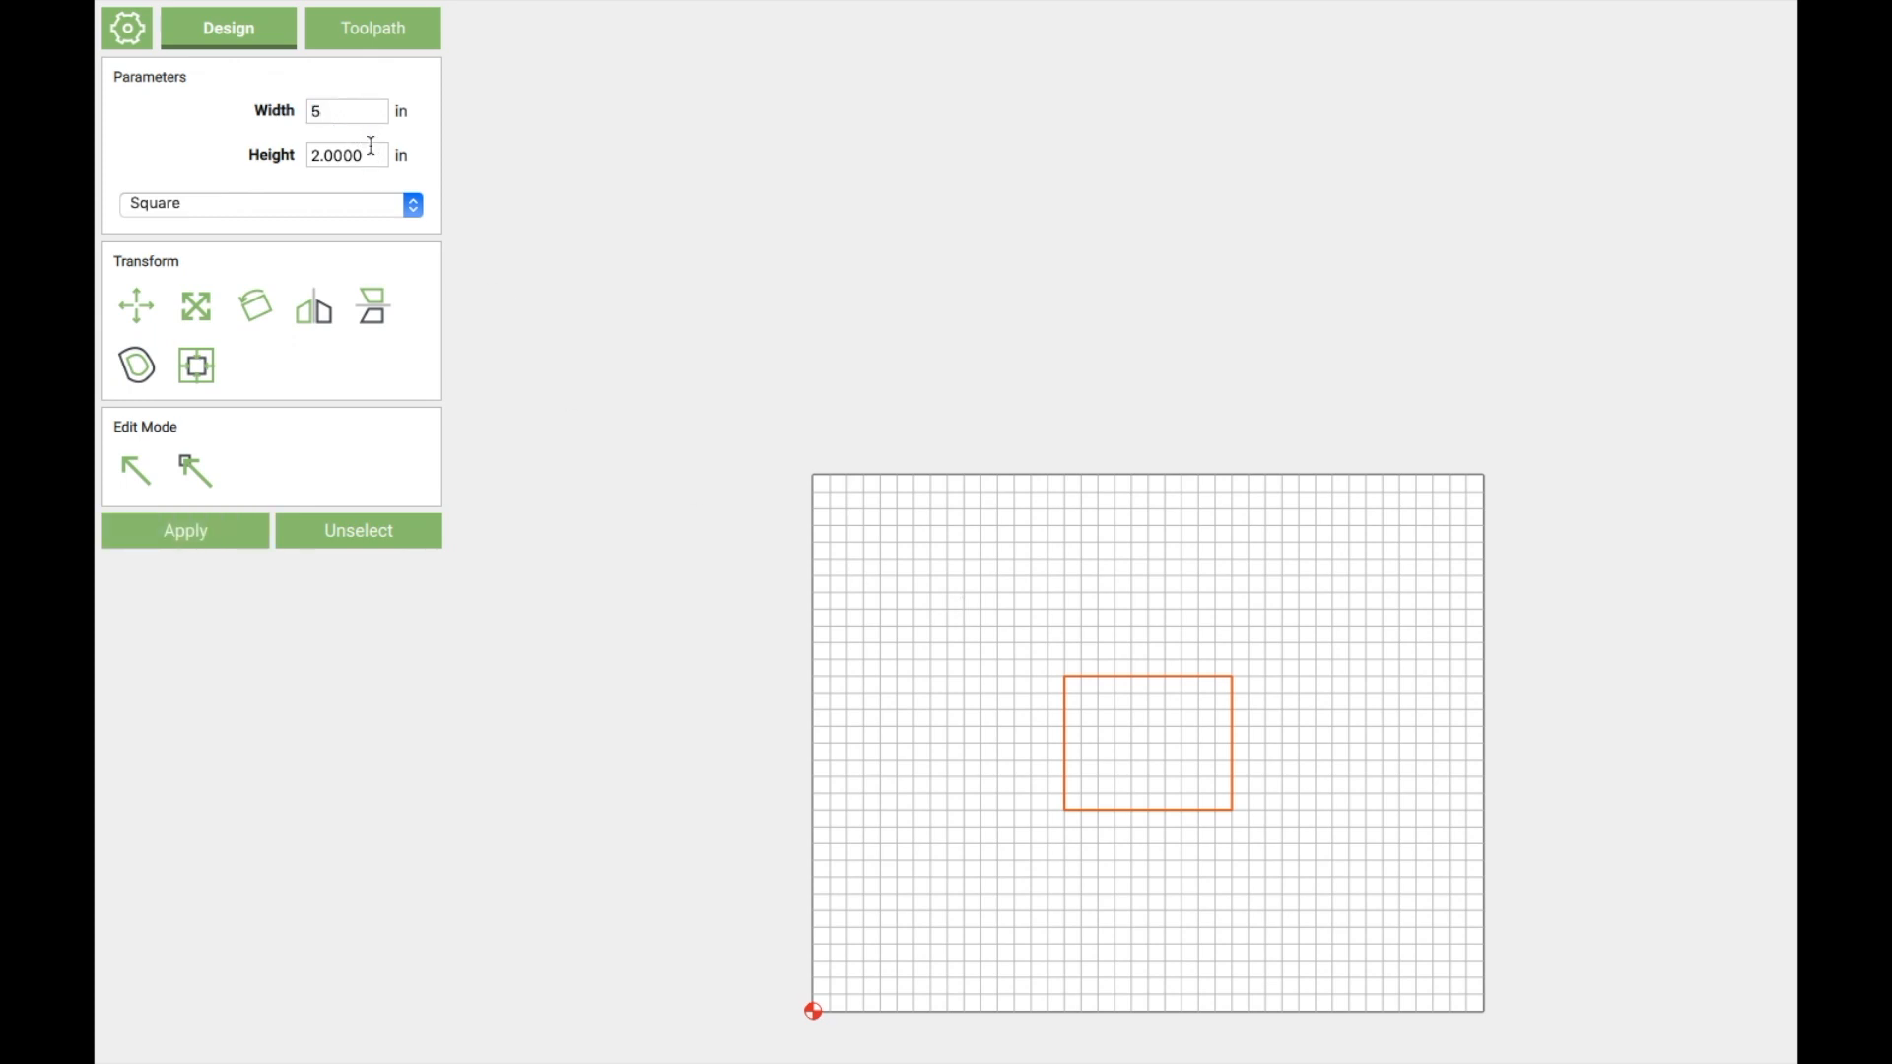
double_click(370, 155)
triple_click(371, 154)
text(5)
click(192, 529)
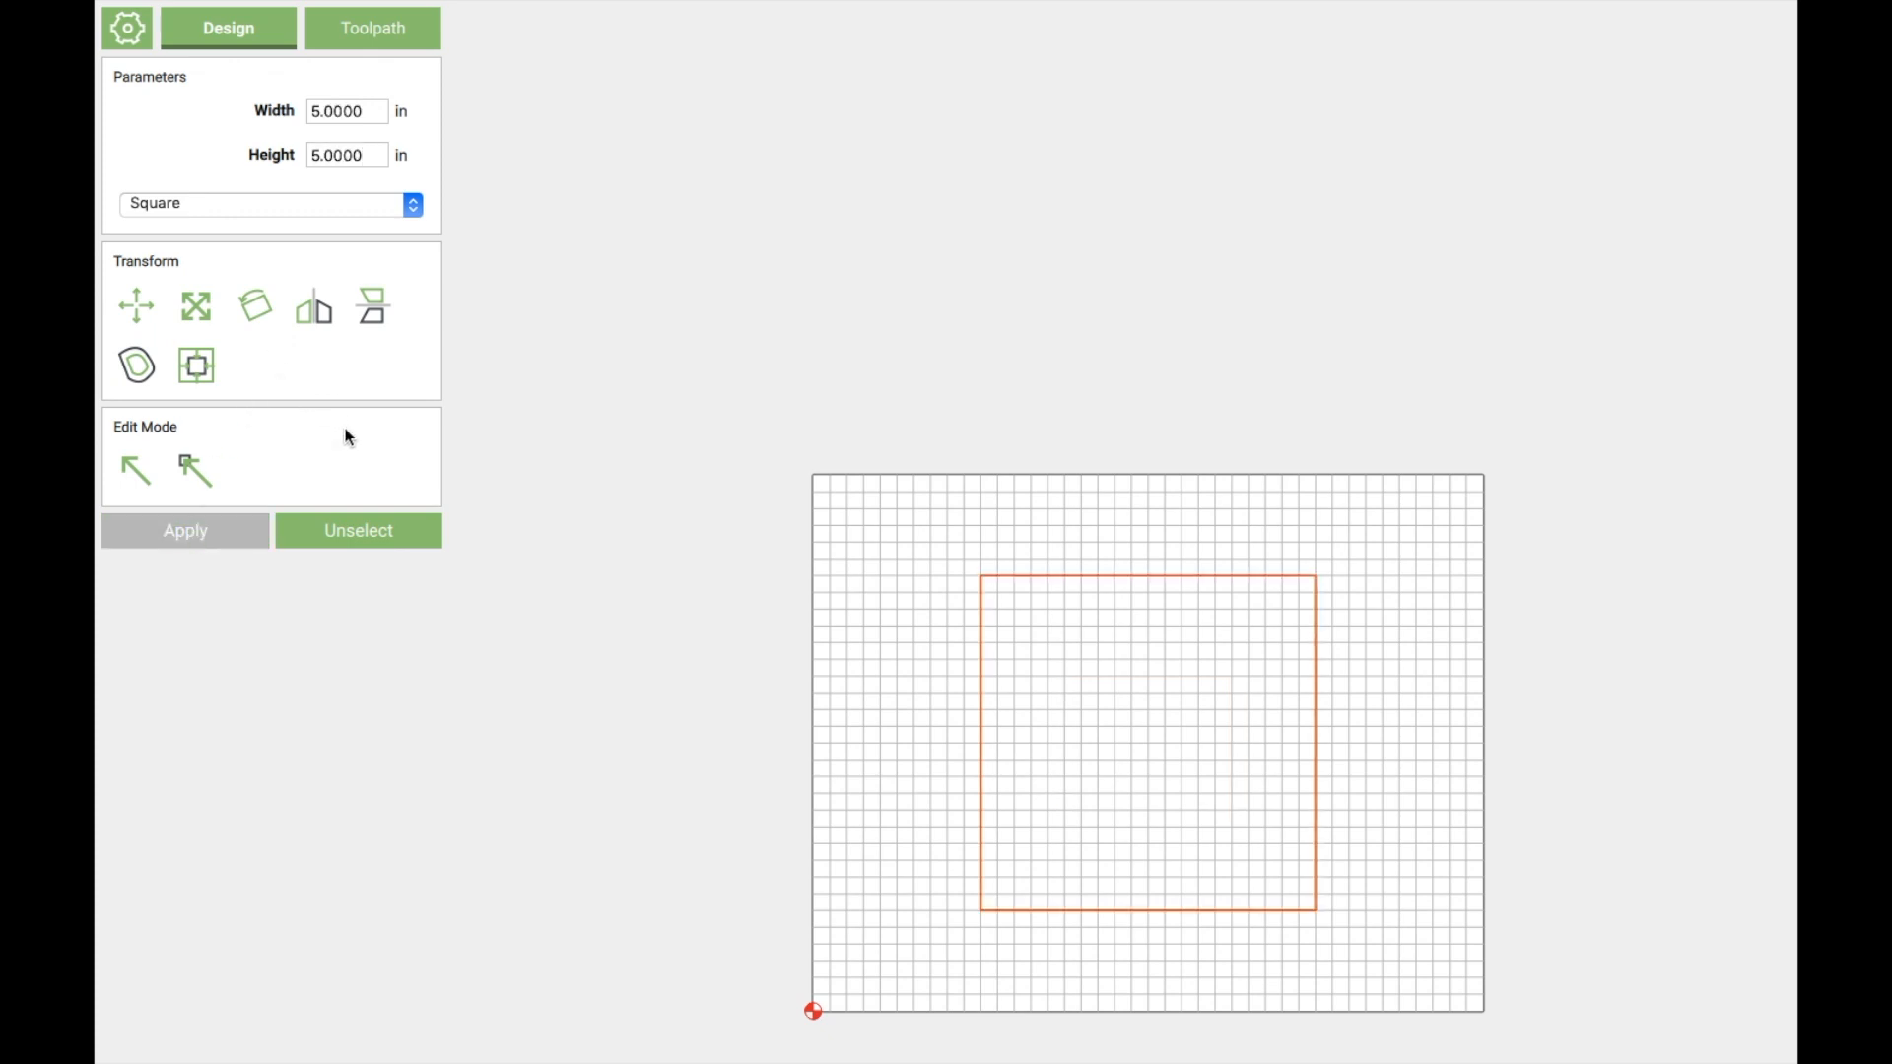
click(366, 533)
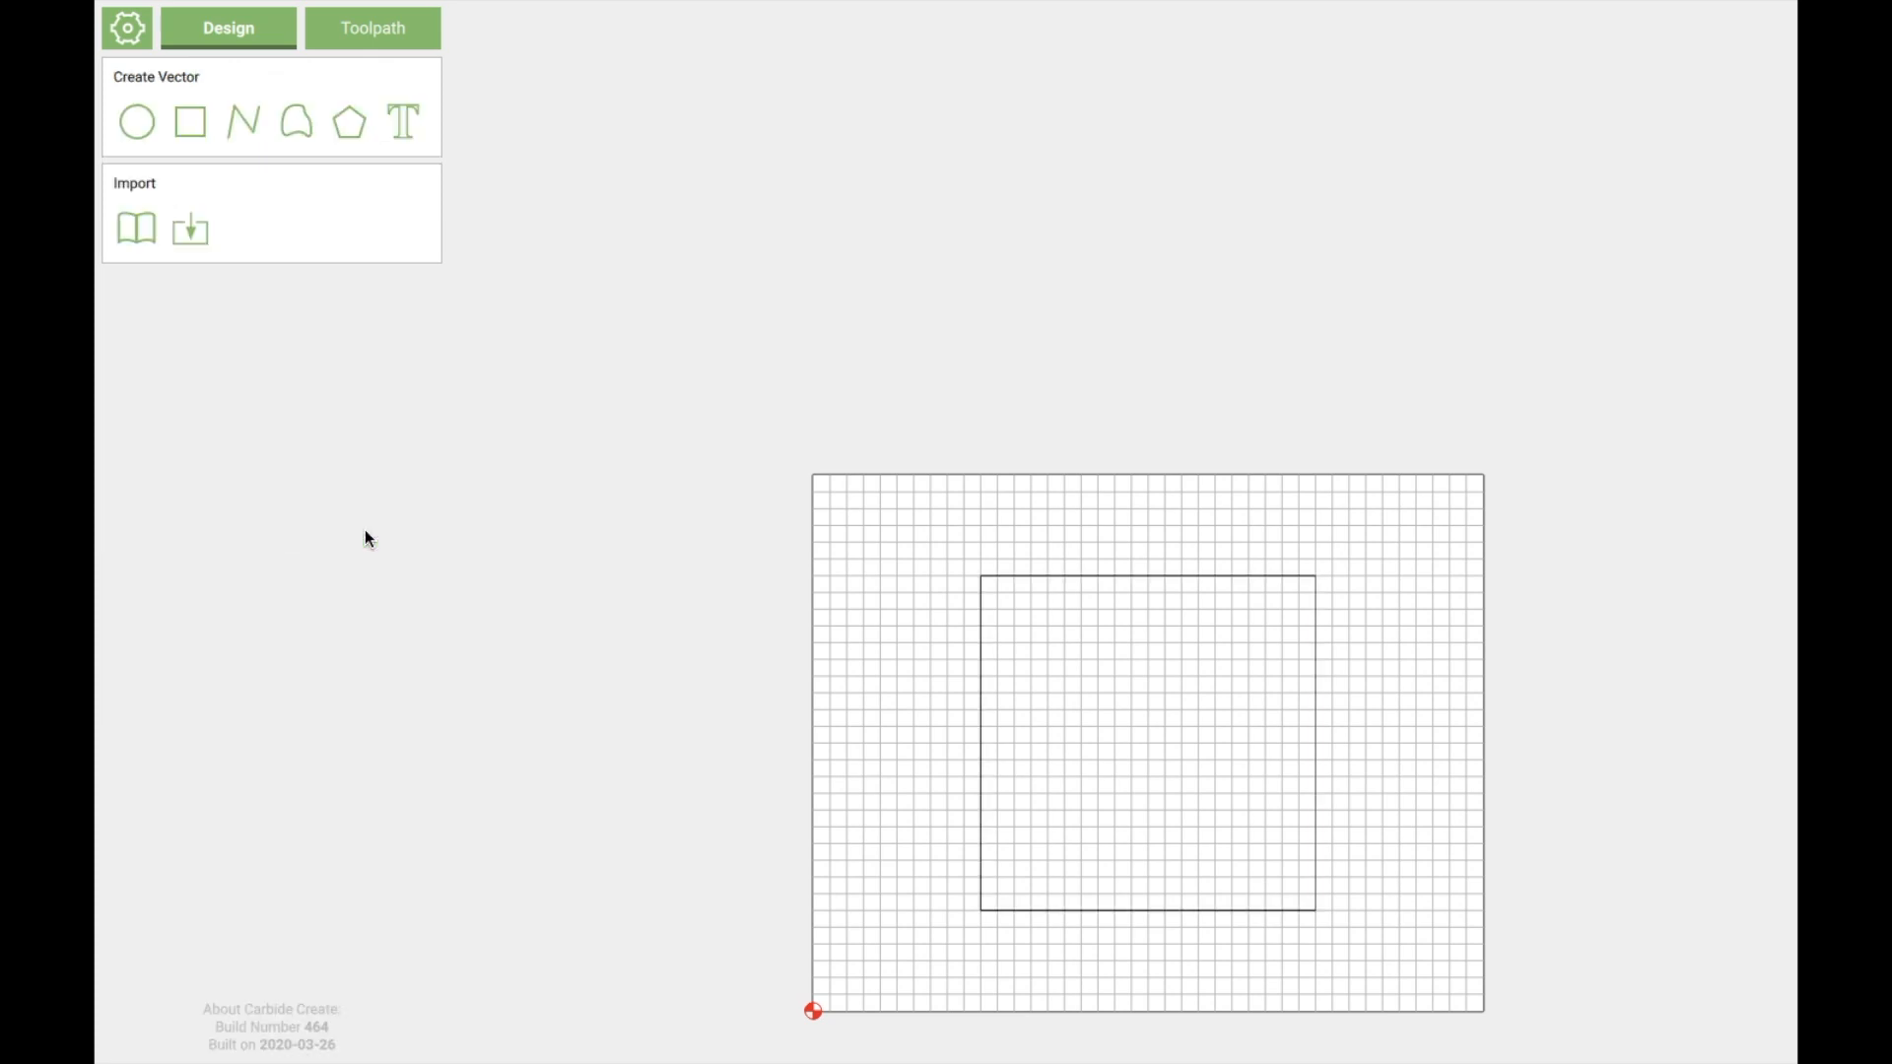
Step: Draw a circle just inside the square's upper-left corner and set its radius to 0.125 in
click(139, 122)
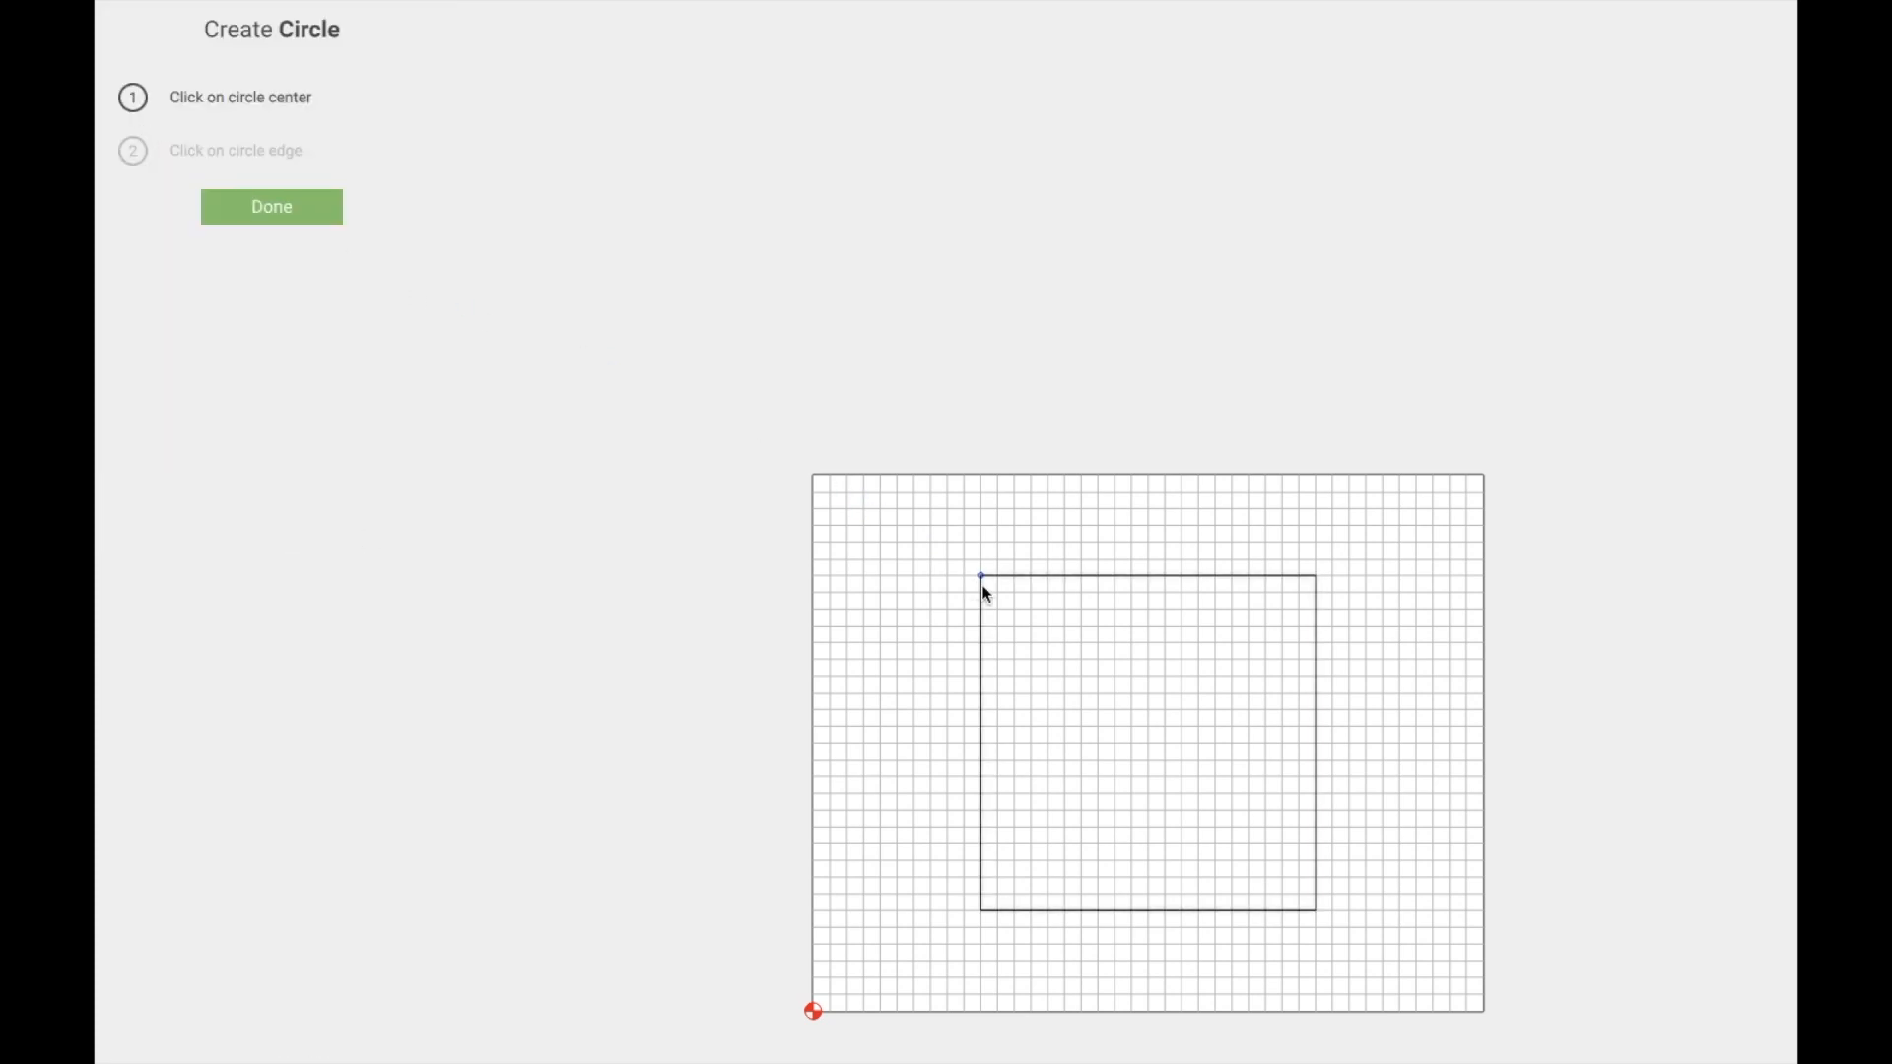
click(1014, 609)
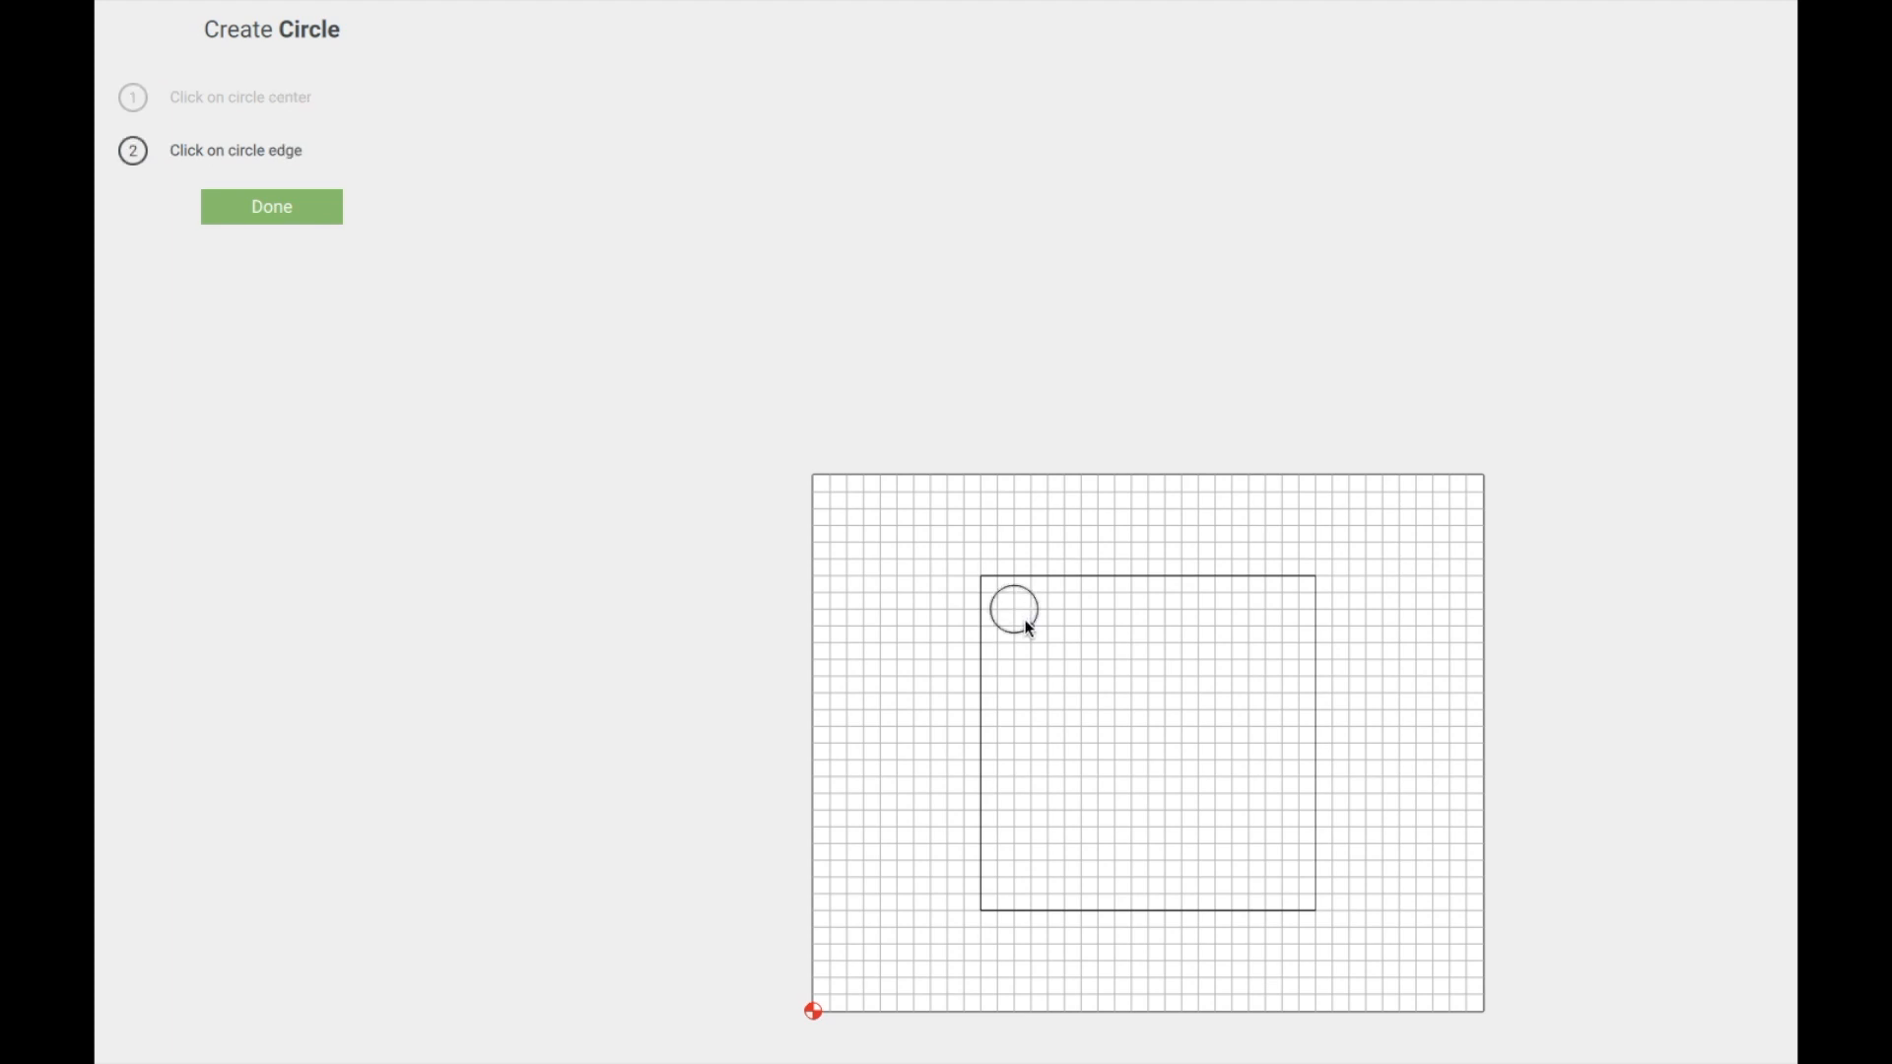
click(1027, 625)
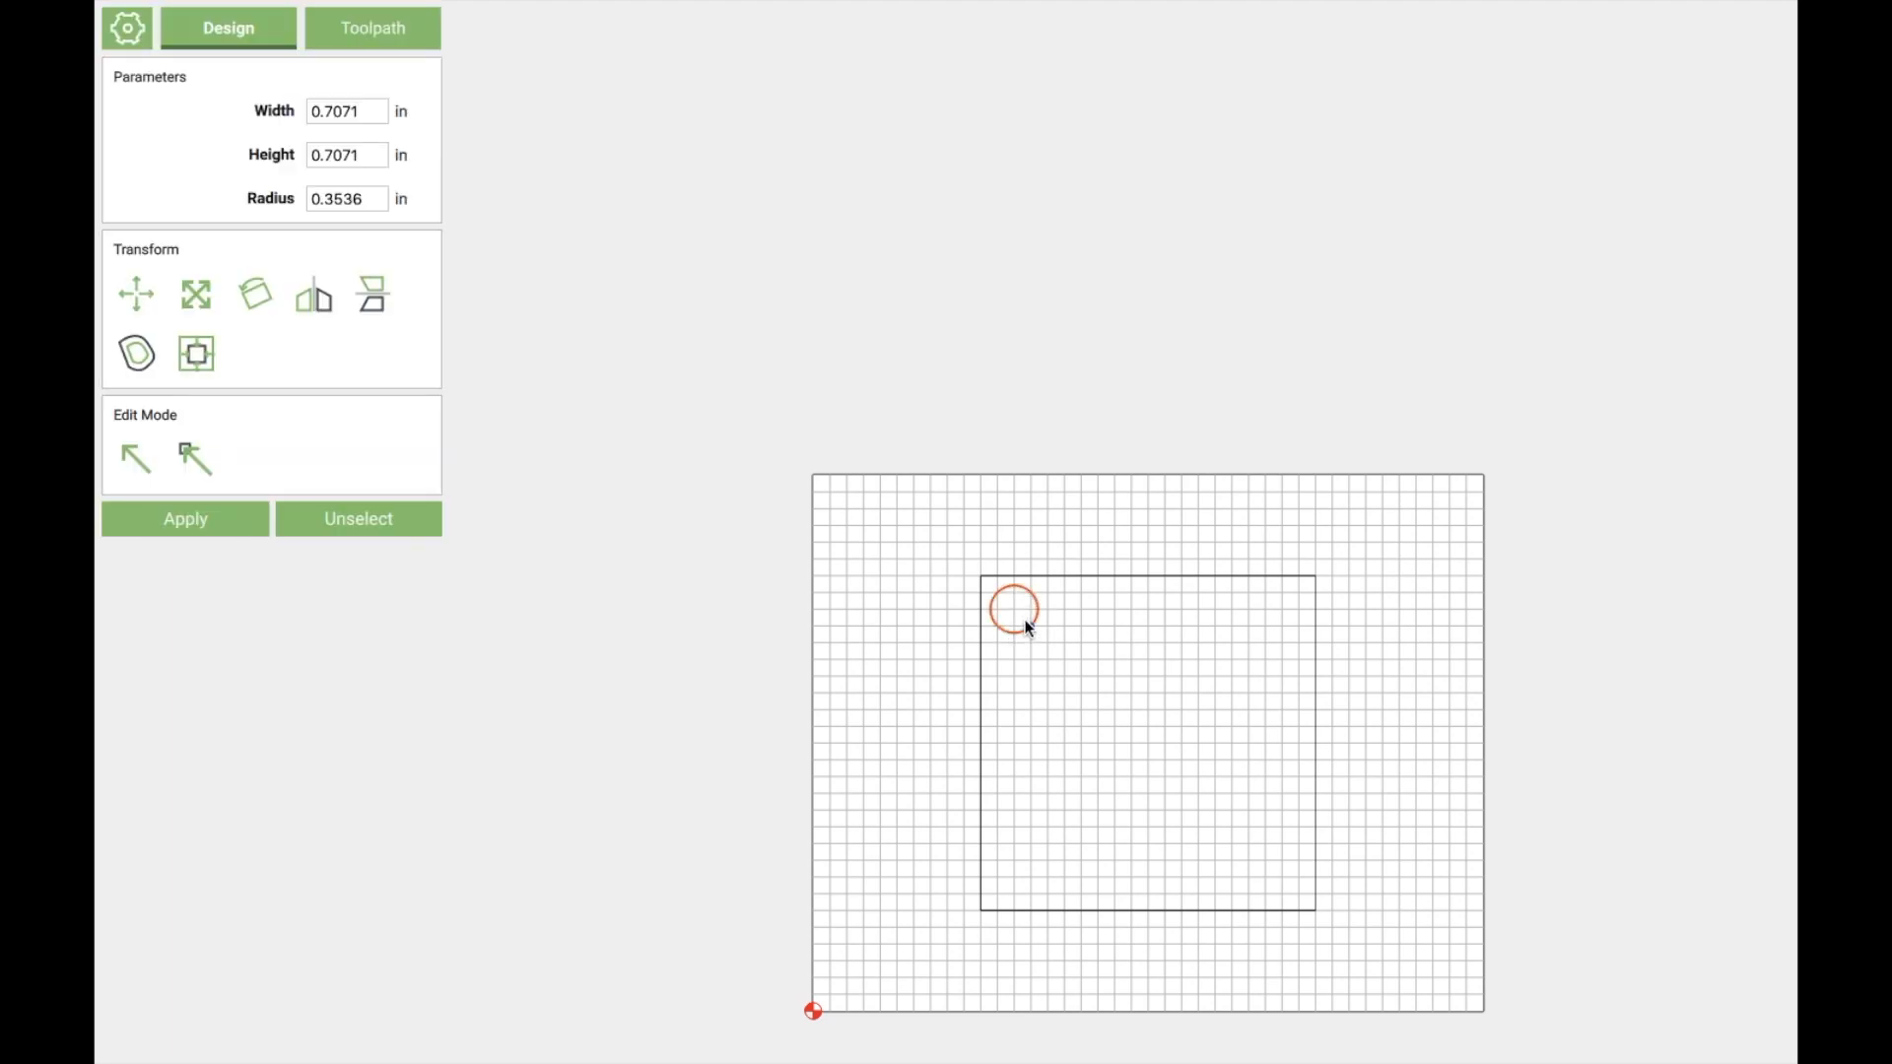
double_click(380, 198)
text(125)
click(218, 519)
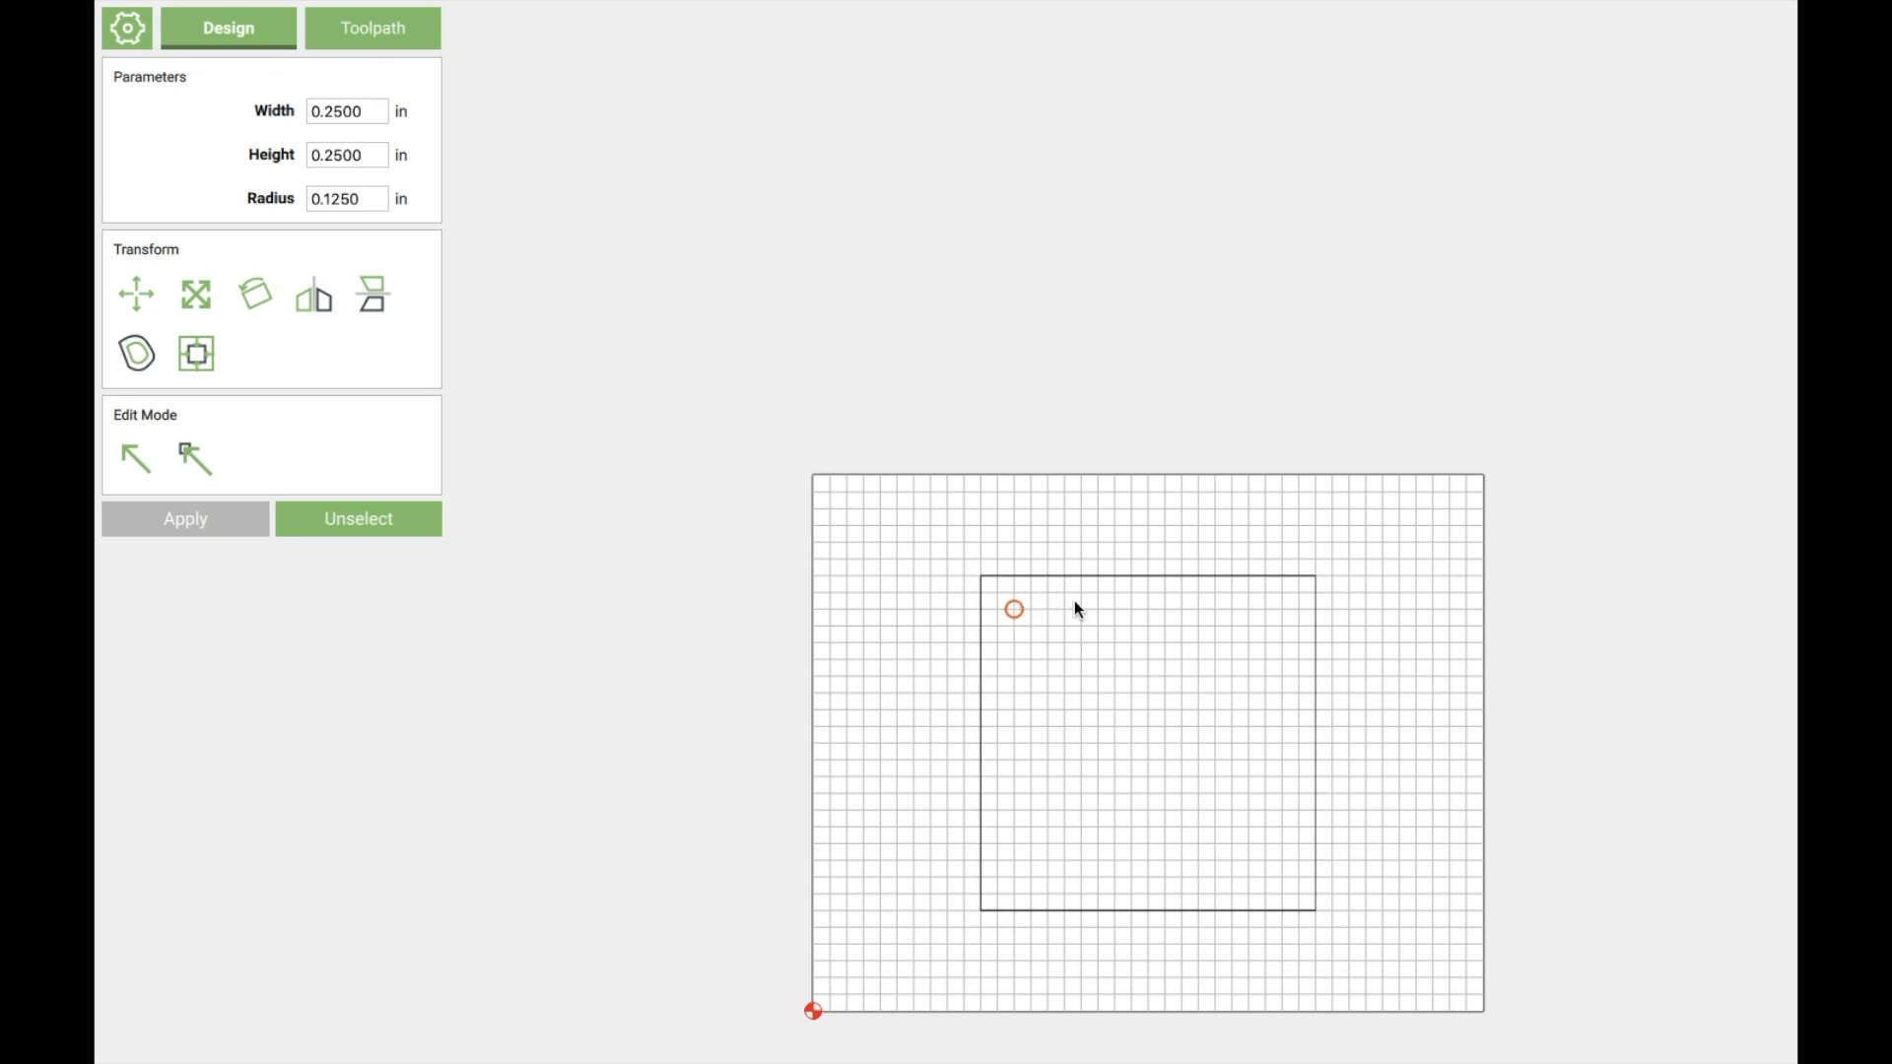
click(392, 523)
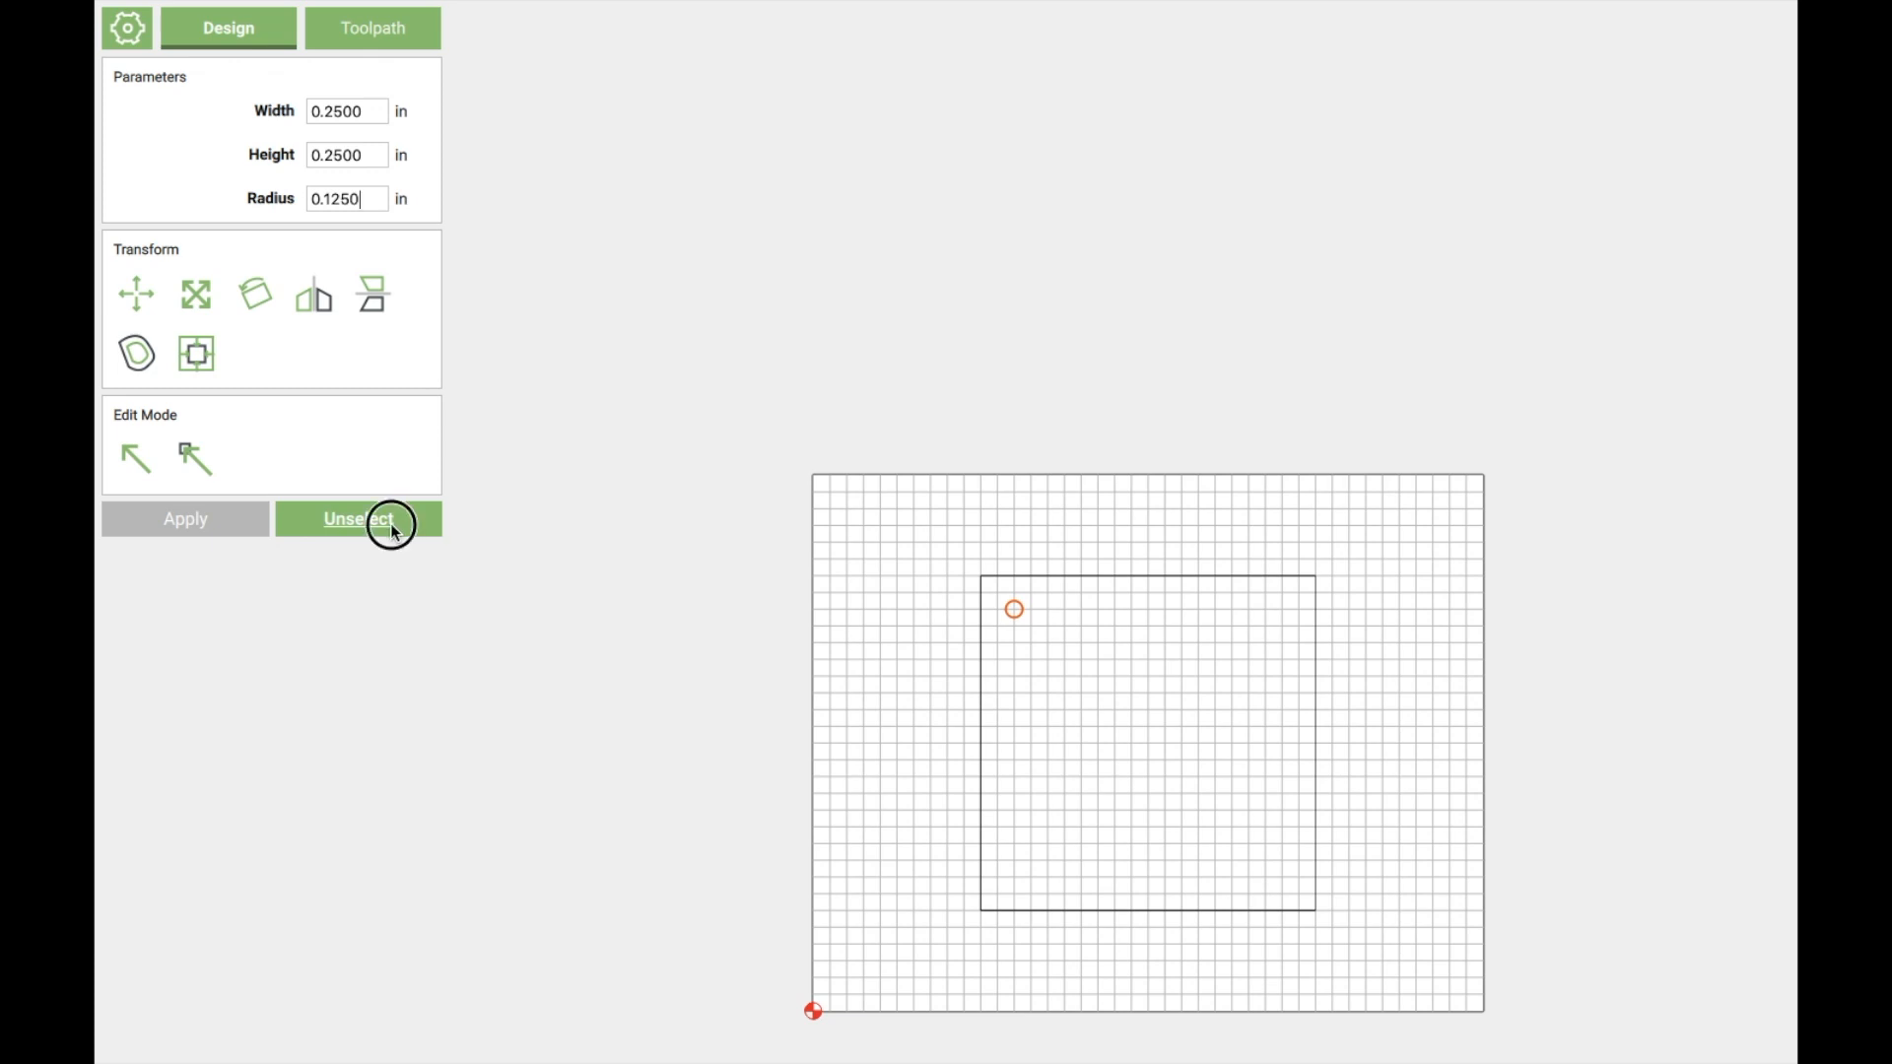
Step: Copy the small circle to matching positions inside the square's other three corners
click(1003, 606)
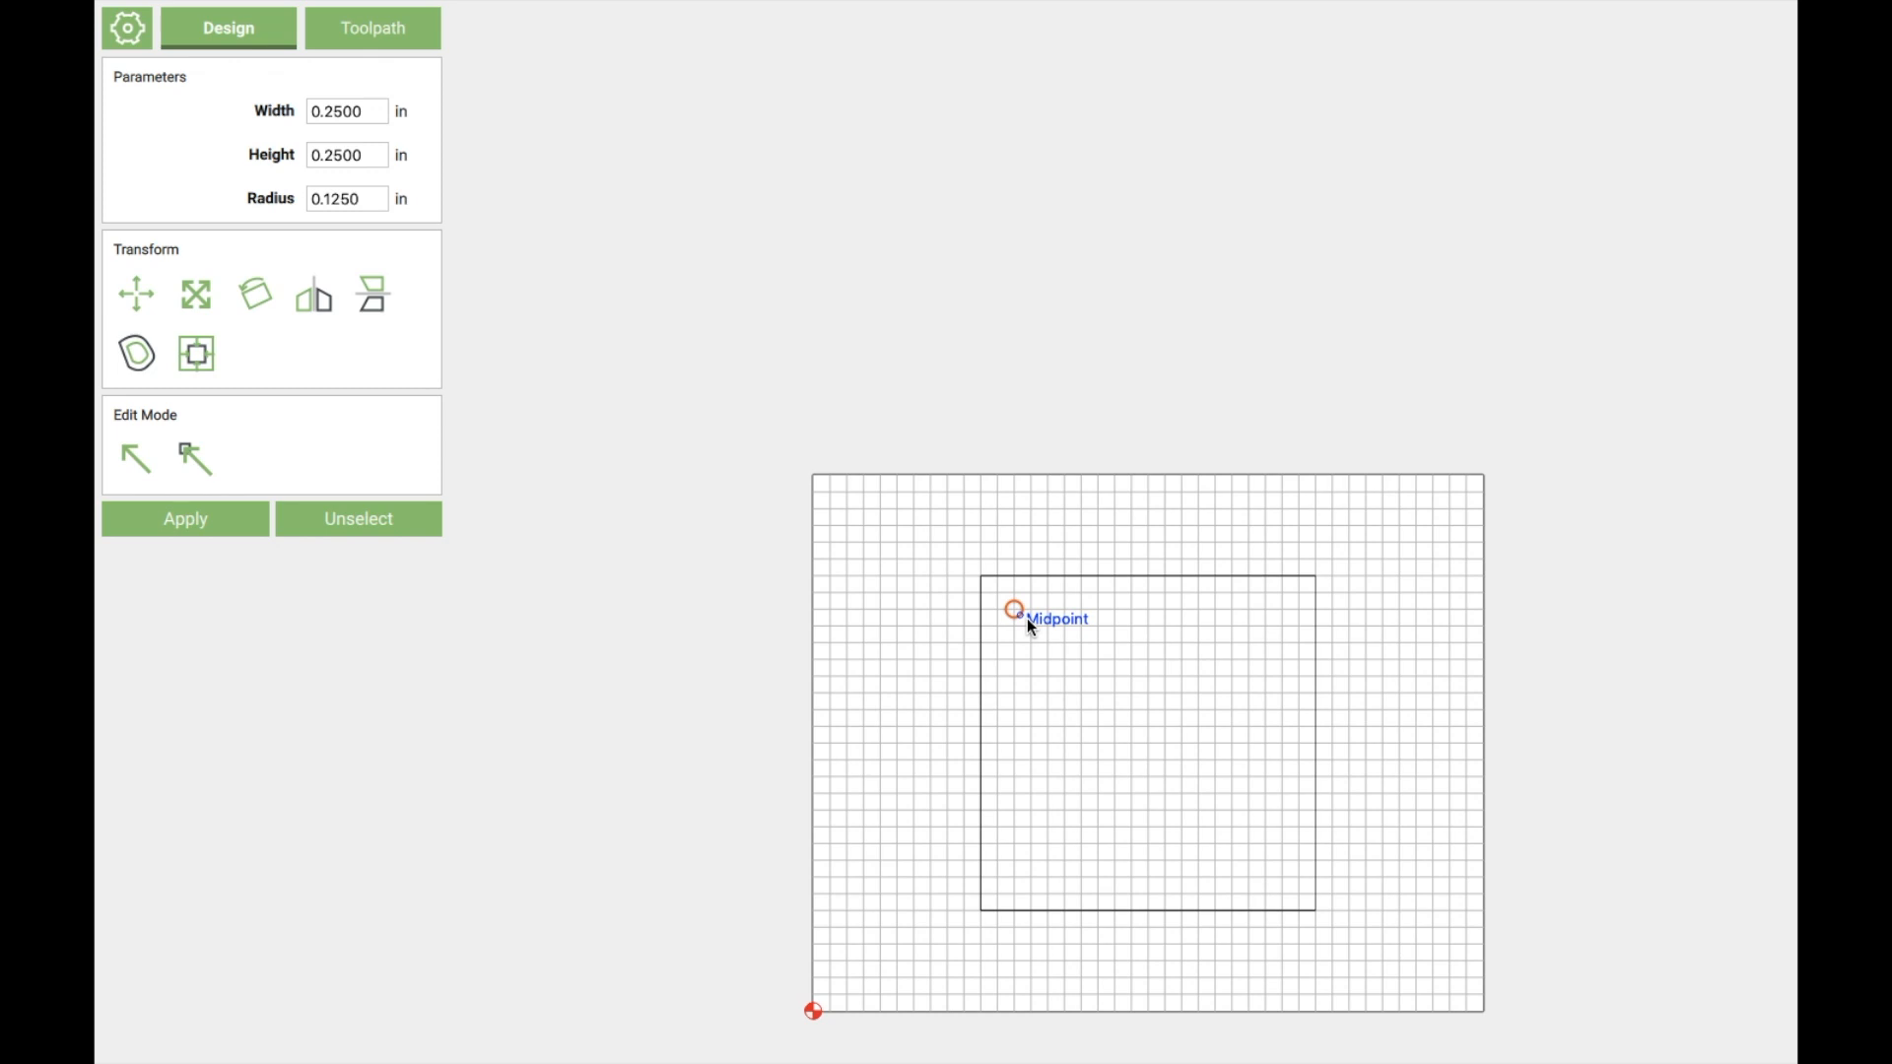
key(super+v)
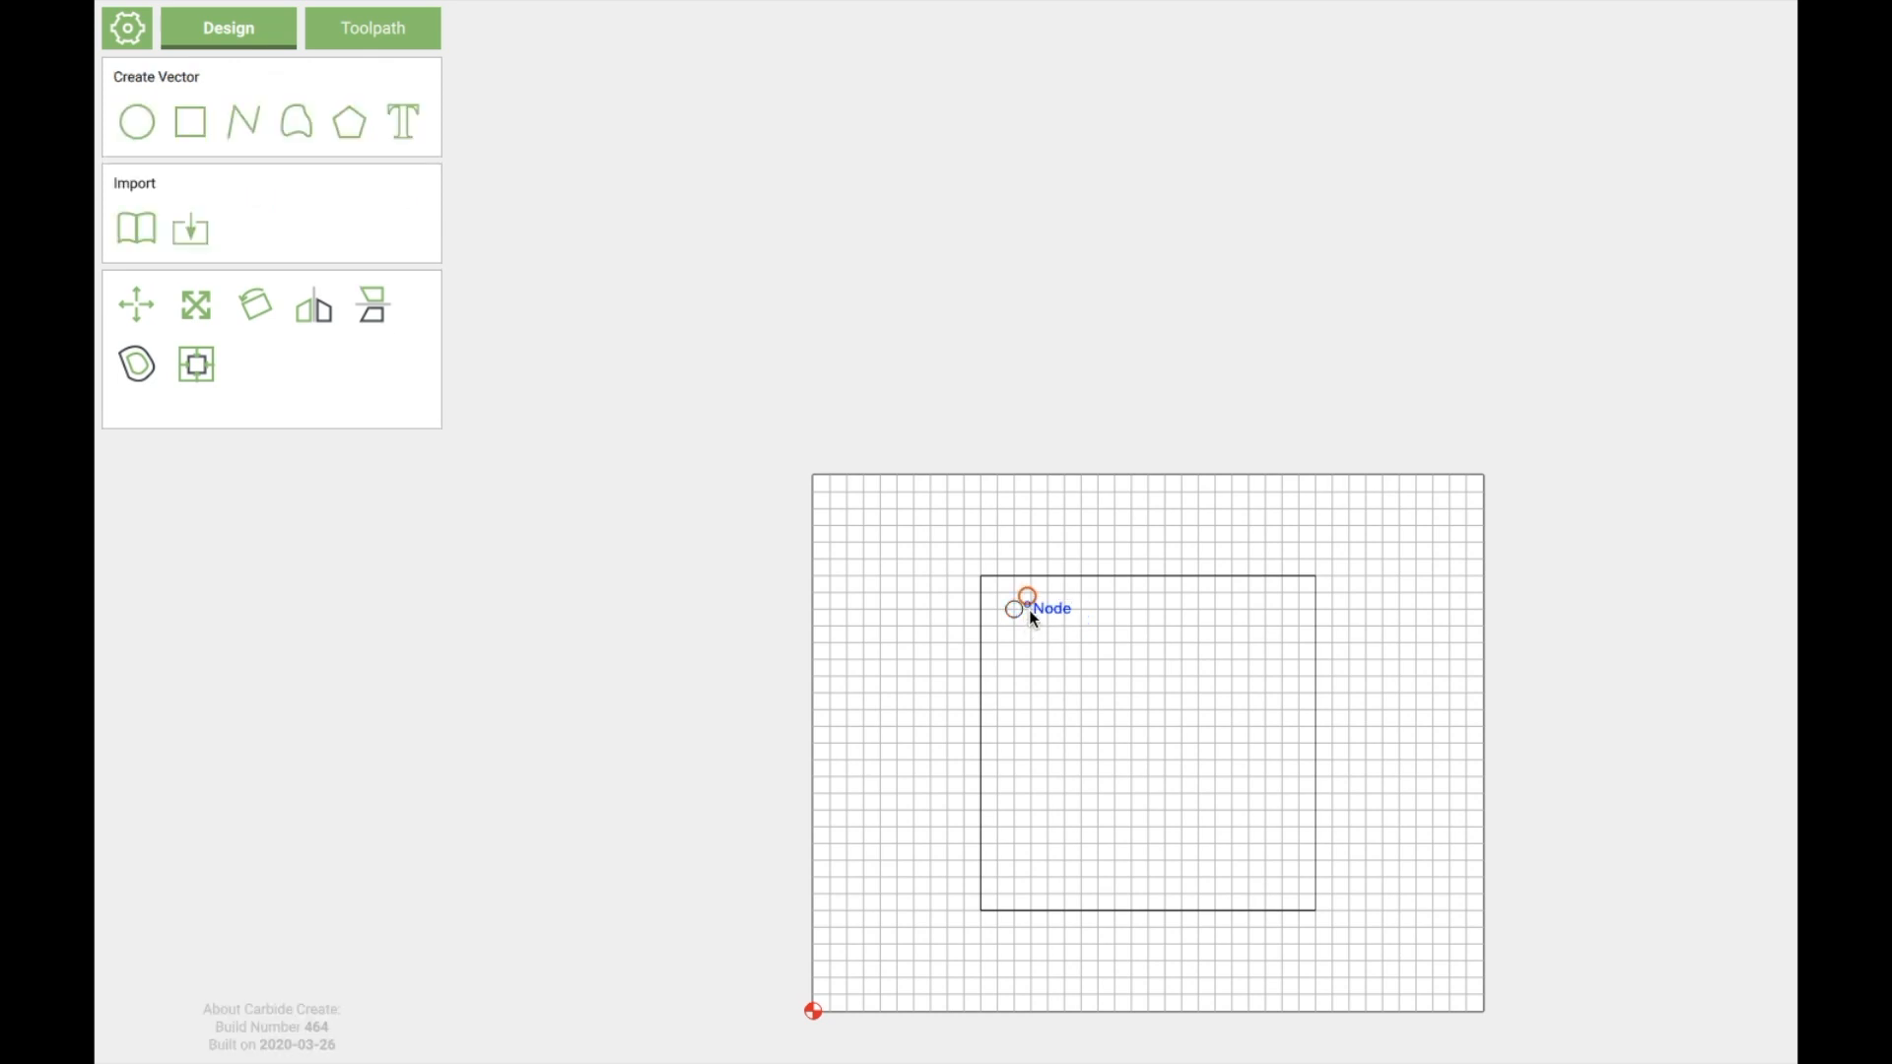
drag(1036, 604, 1288, 626)
drag(1279, 621, 1279, 613)
key(ctrl+v)
drag(1297, 603, 1014, 881)
key(ctrl+v)
drag(1029, 864, 1280, 884)
Step: Create a Contour toolpath with Pocket offset for all four corner circles, cutting to the stock bottom at 0.5 in
scroll(1166, 689, down, 1)
scroll(1166, 689, up, 2)
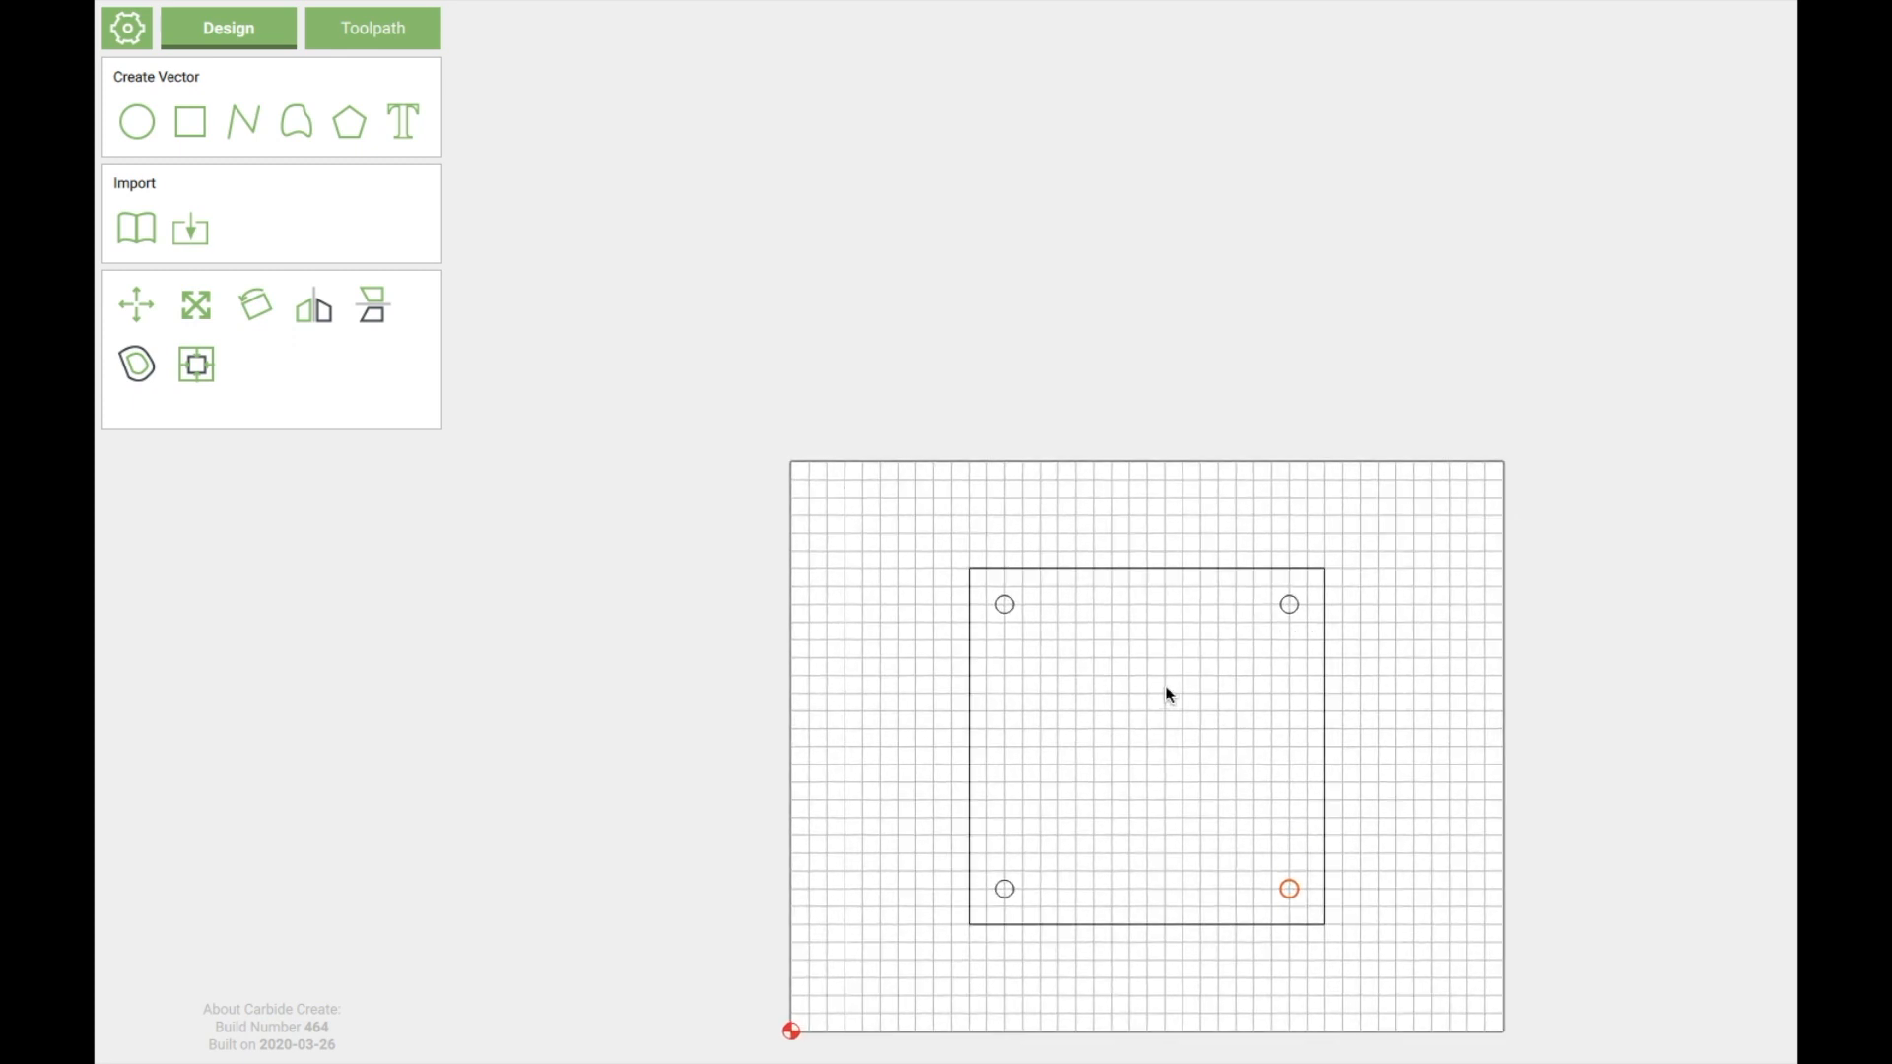
scroll(1149, 986, up, 5)
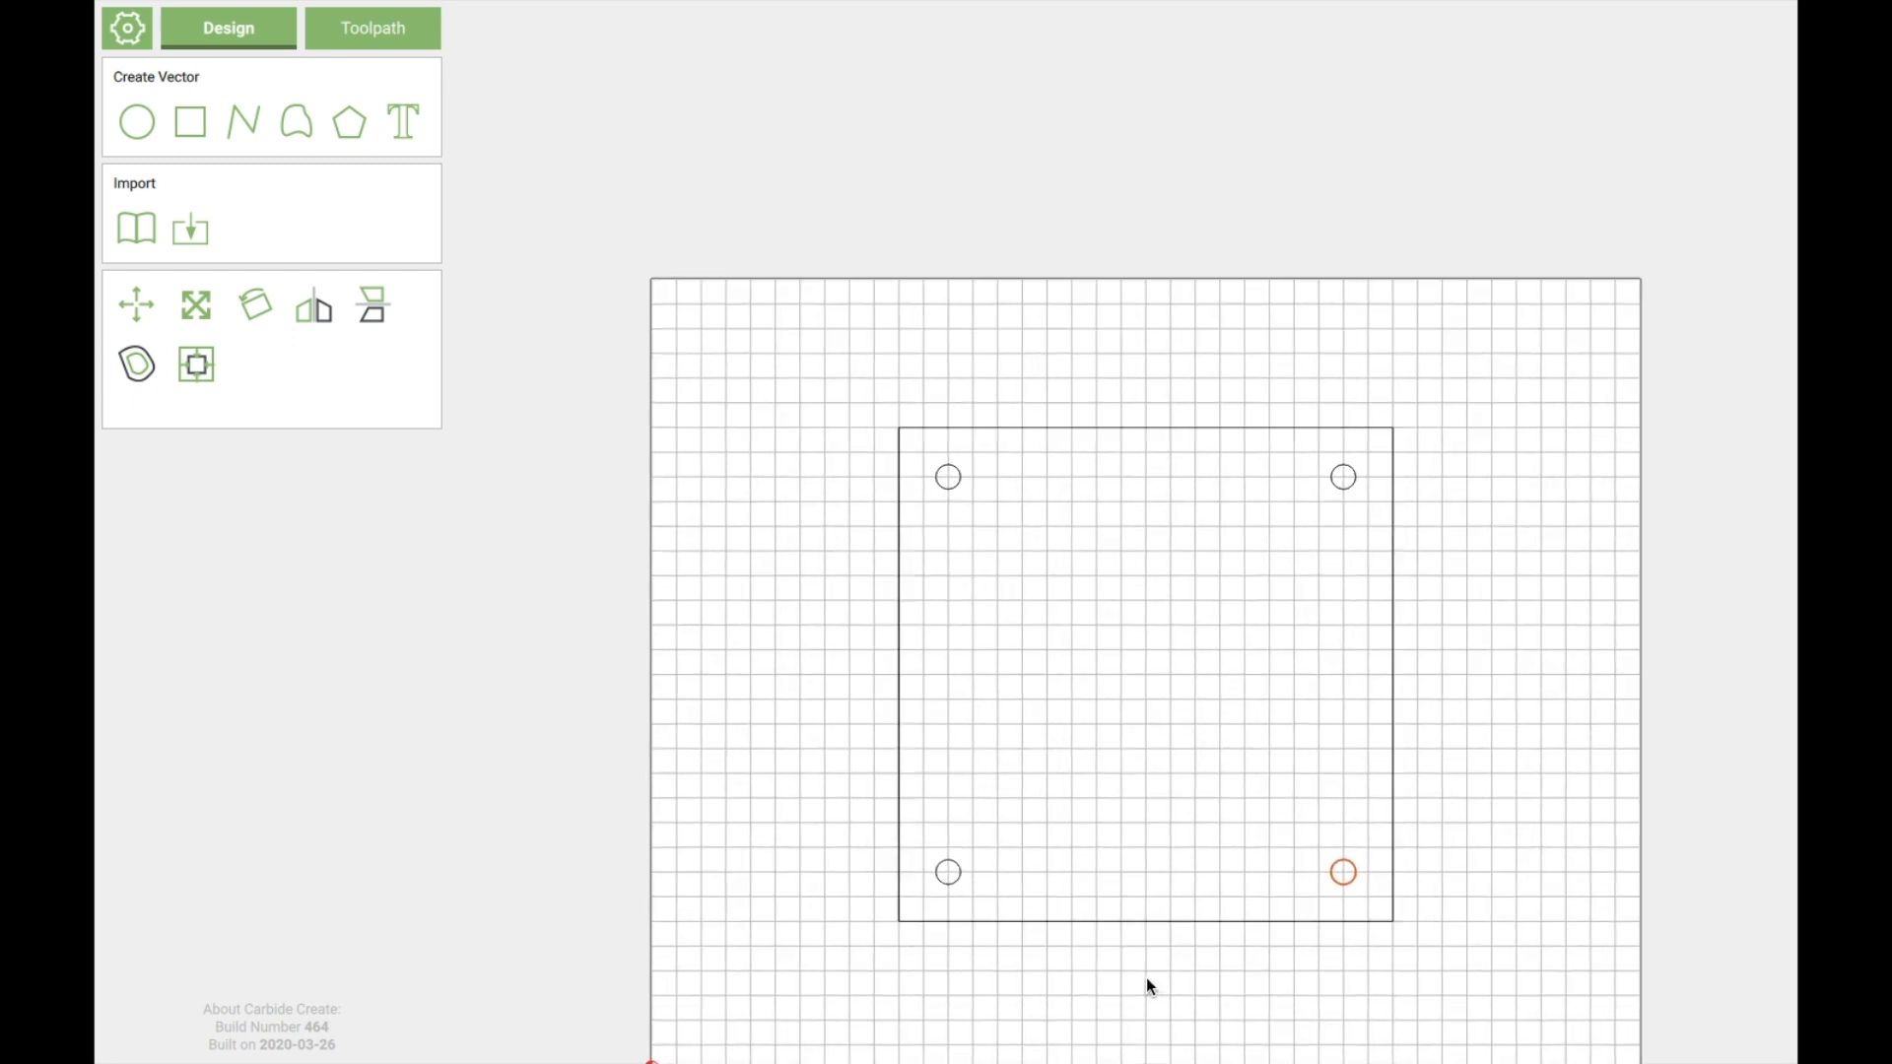
scroll(1149, 986, up, 1)
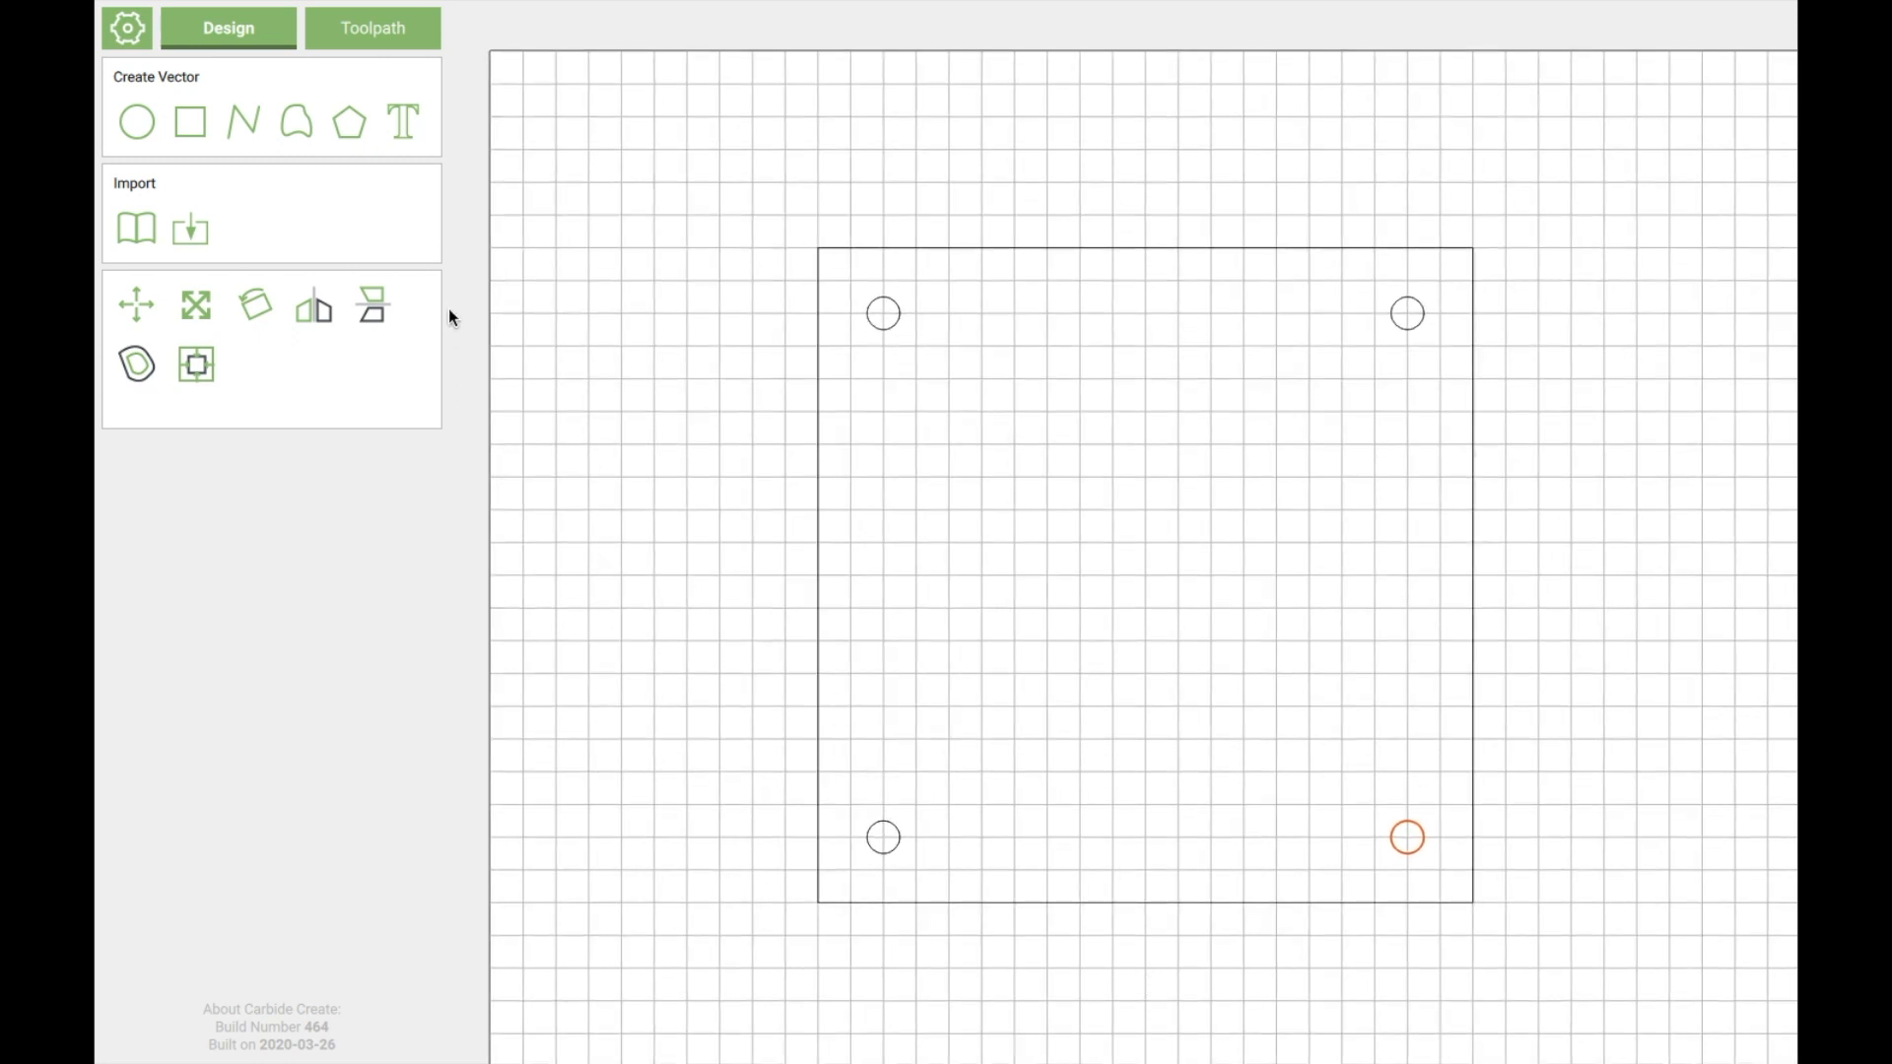
click(384, 41)
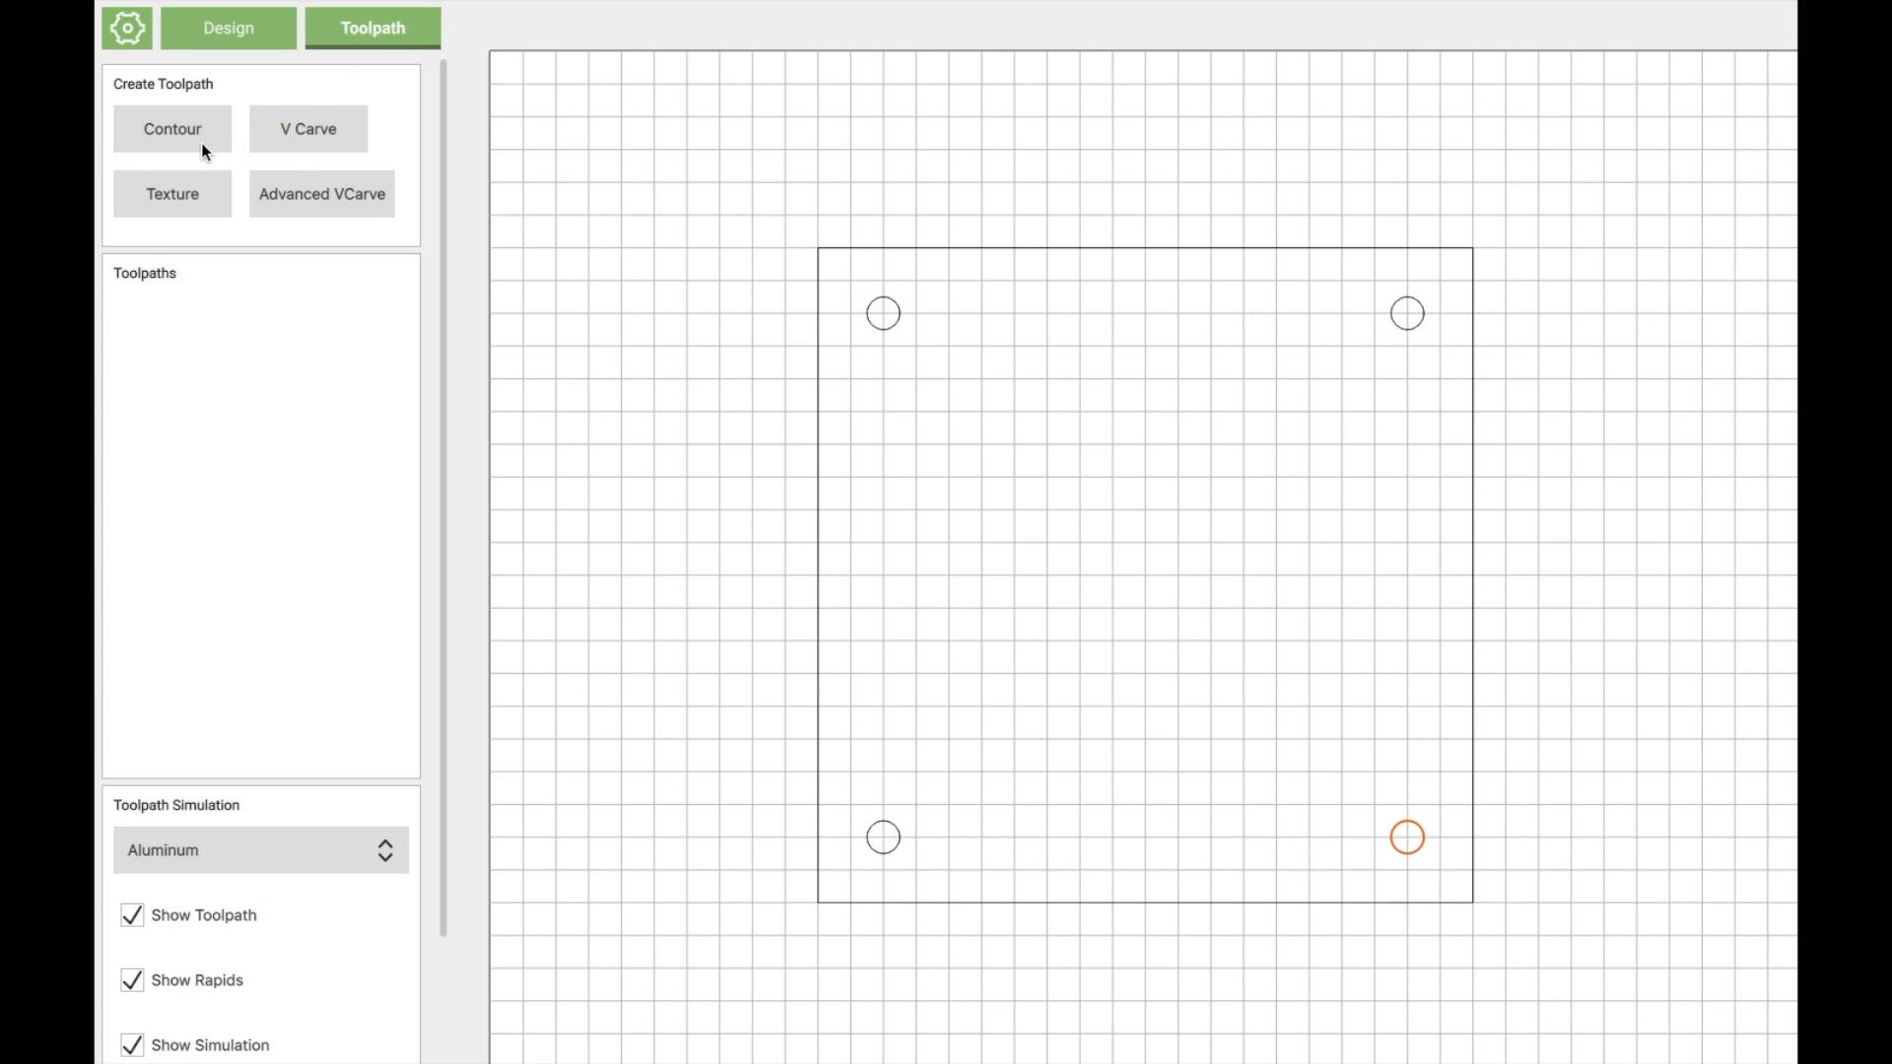
click(877, 296)
shift+click(1416, 312)
shift+click(897, 826)
click(181, 130)
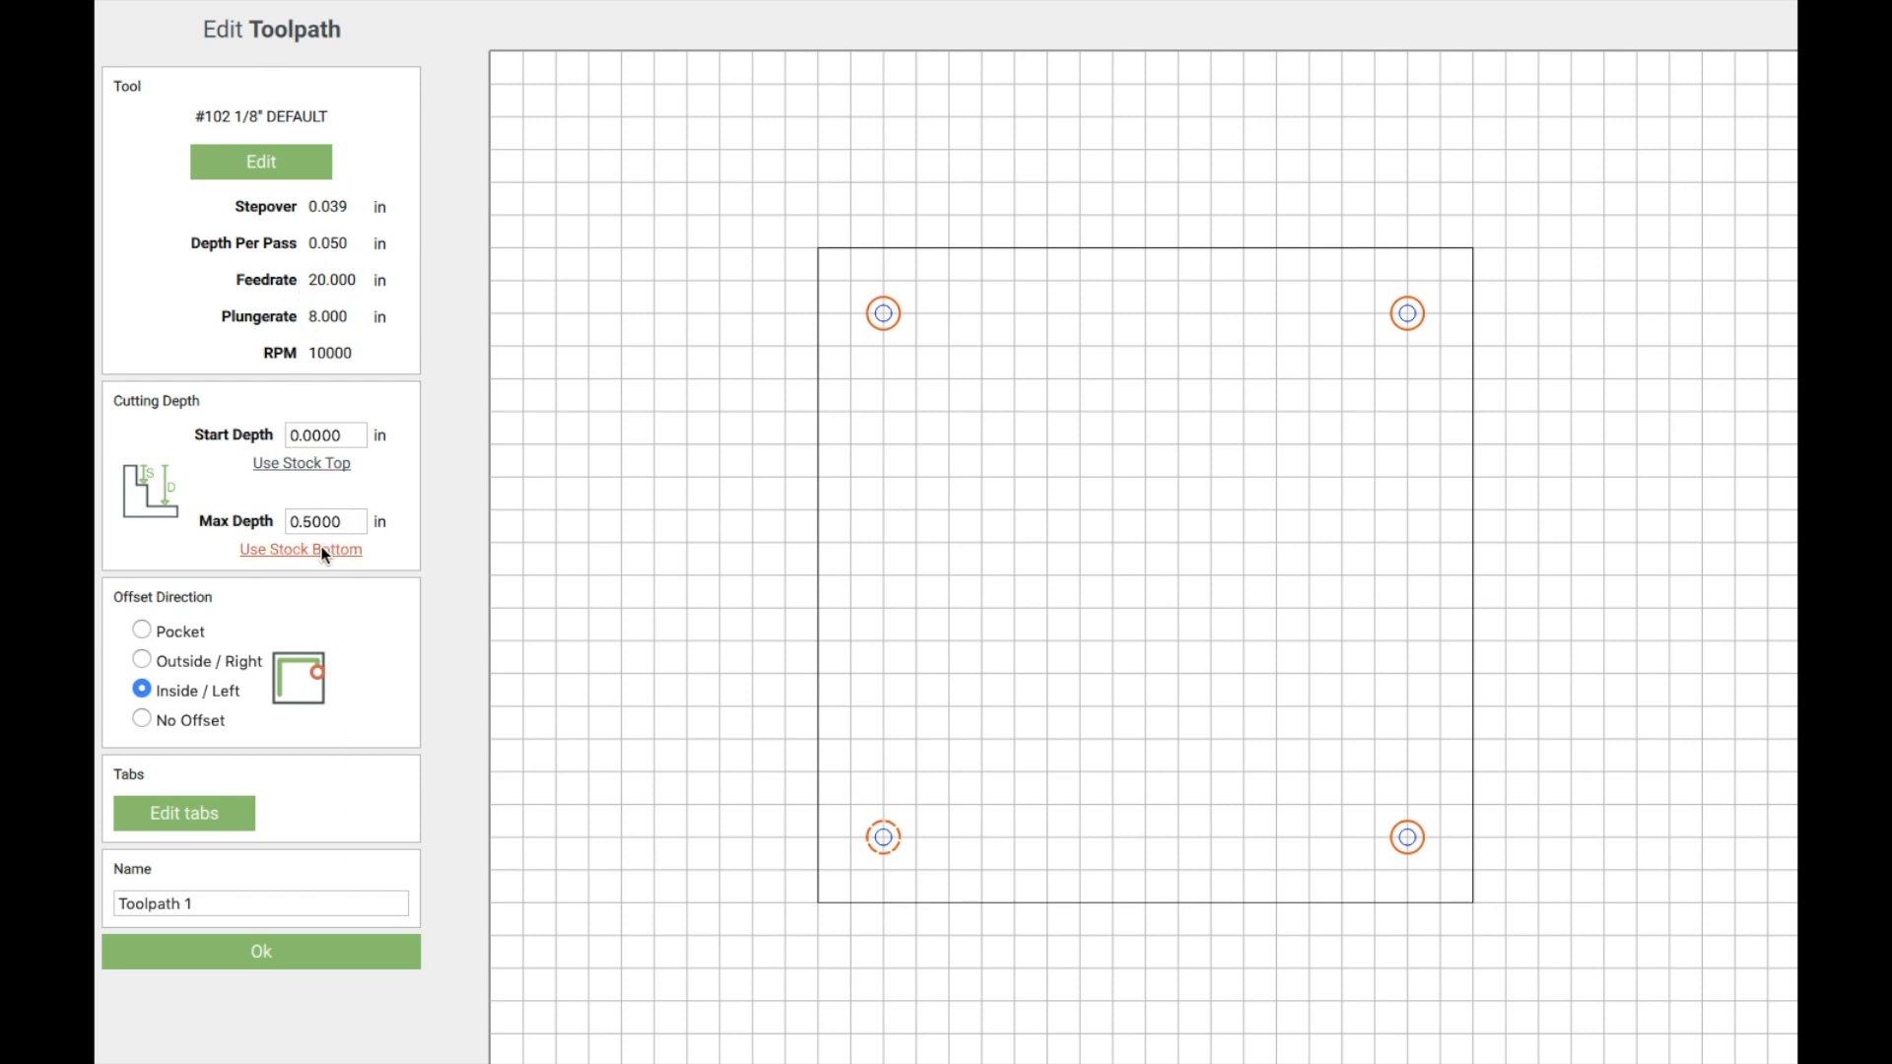
click(143, 633)
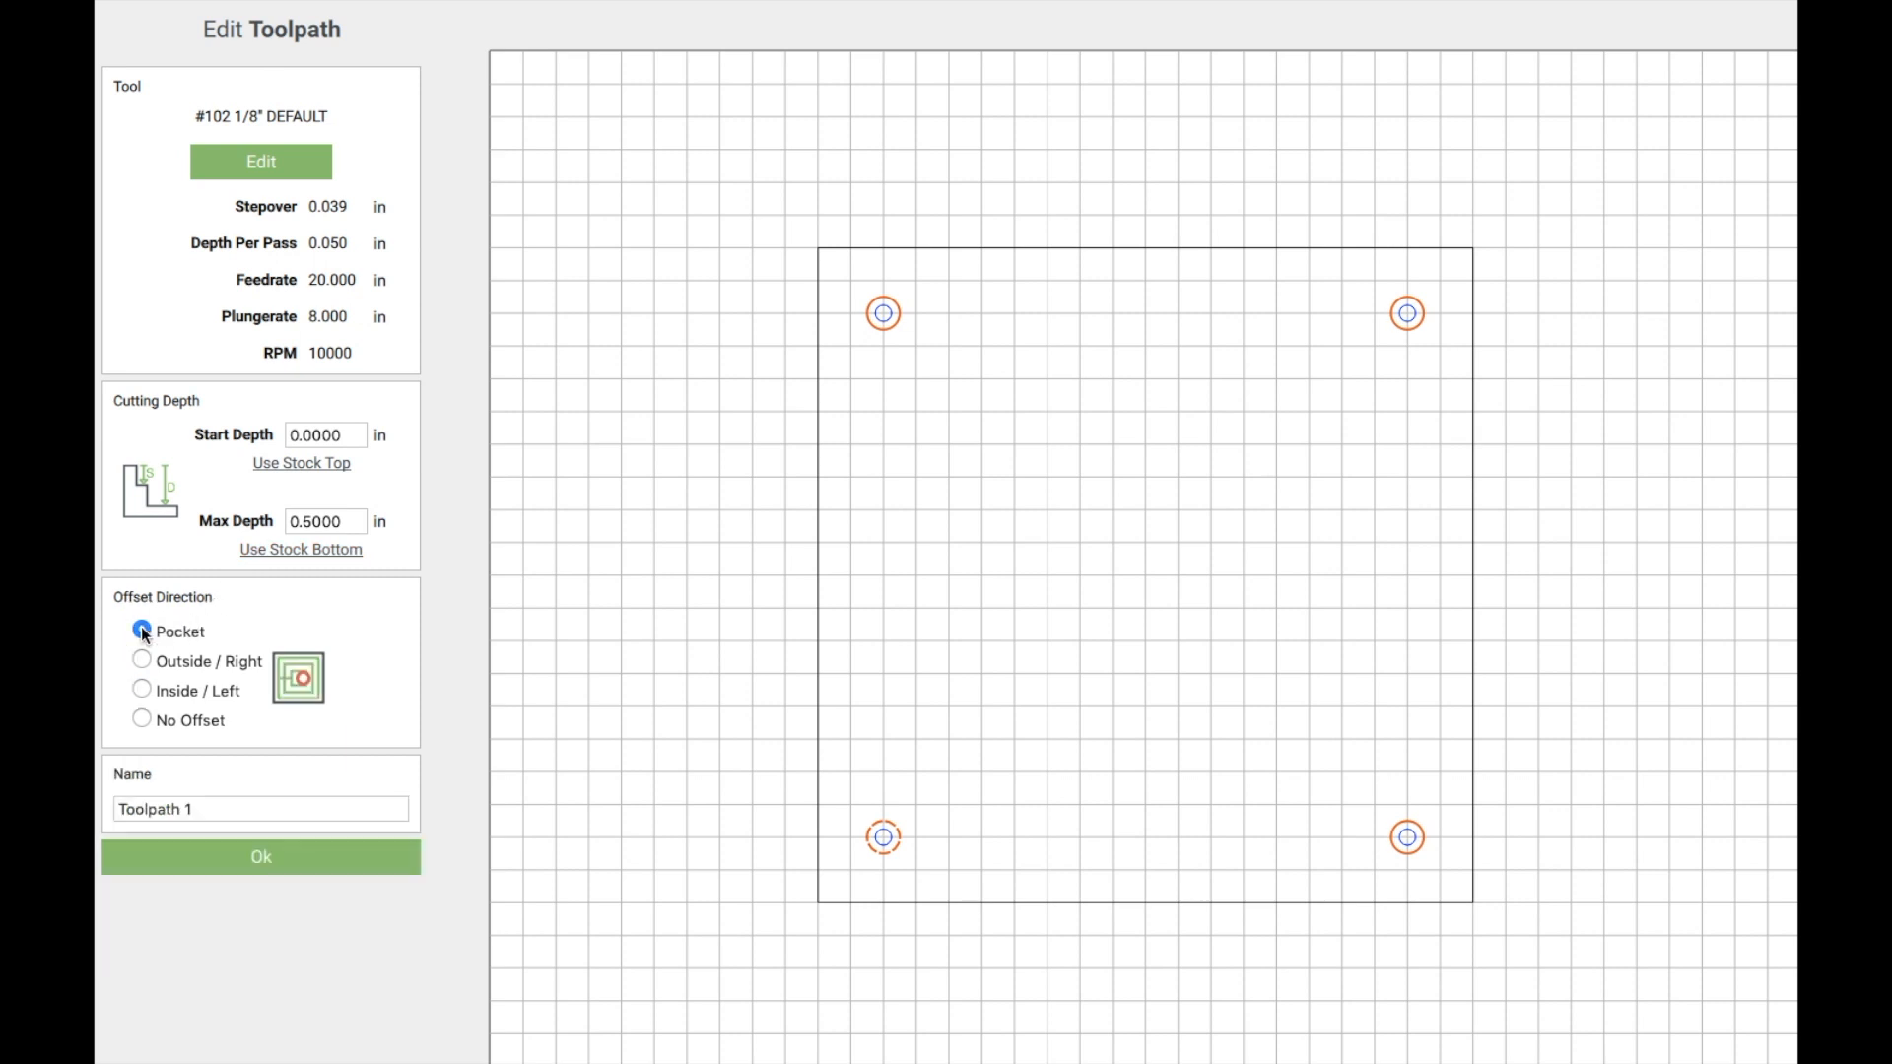
click(262, 859)
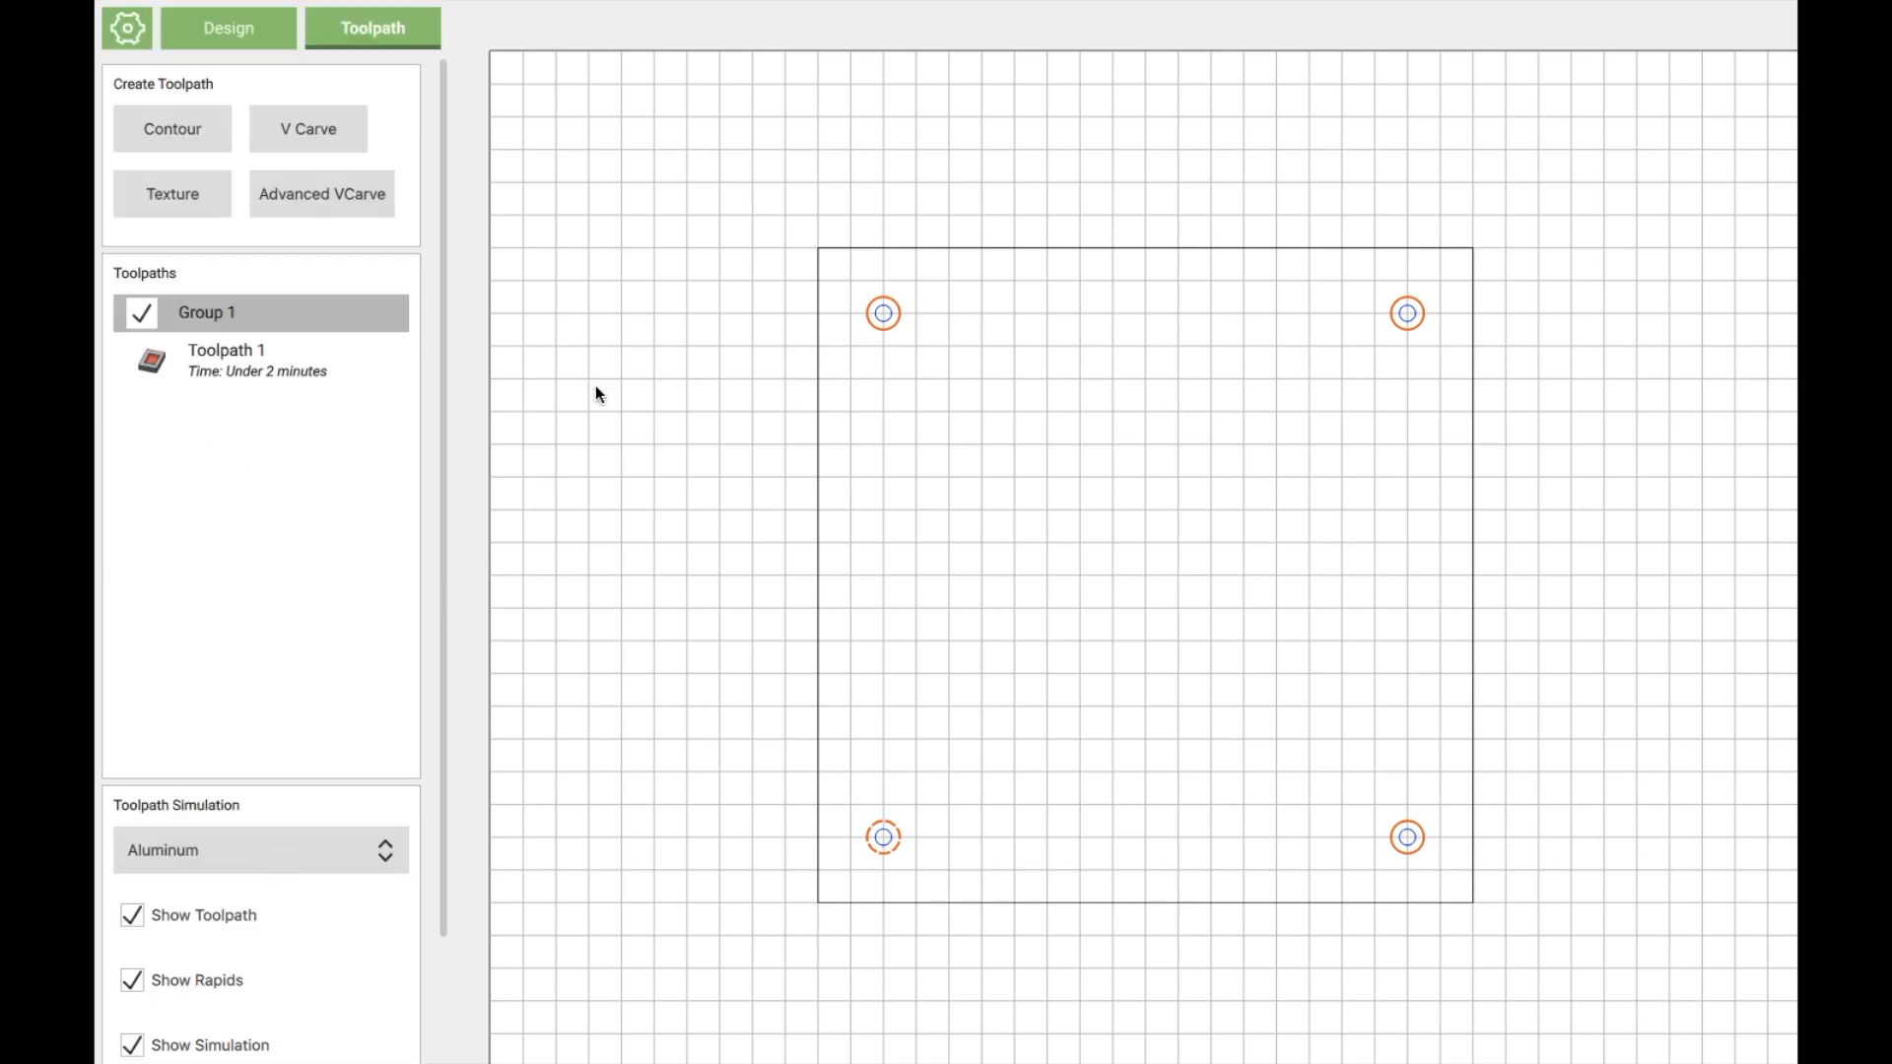
Step: Set up a Contour toolpath for the large square with the Outside / Right offset direction
click(815, 367)
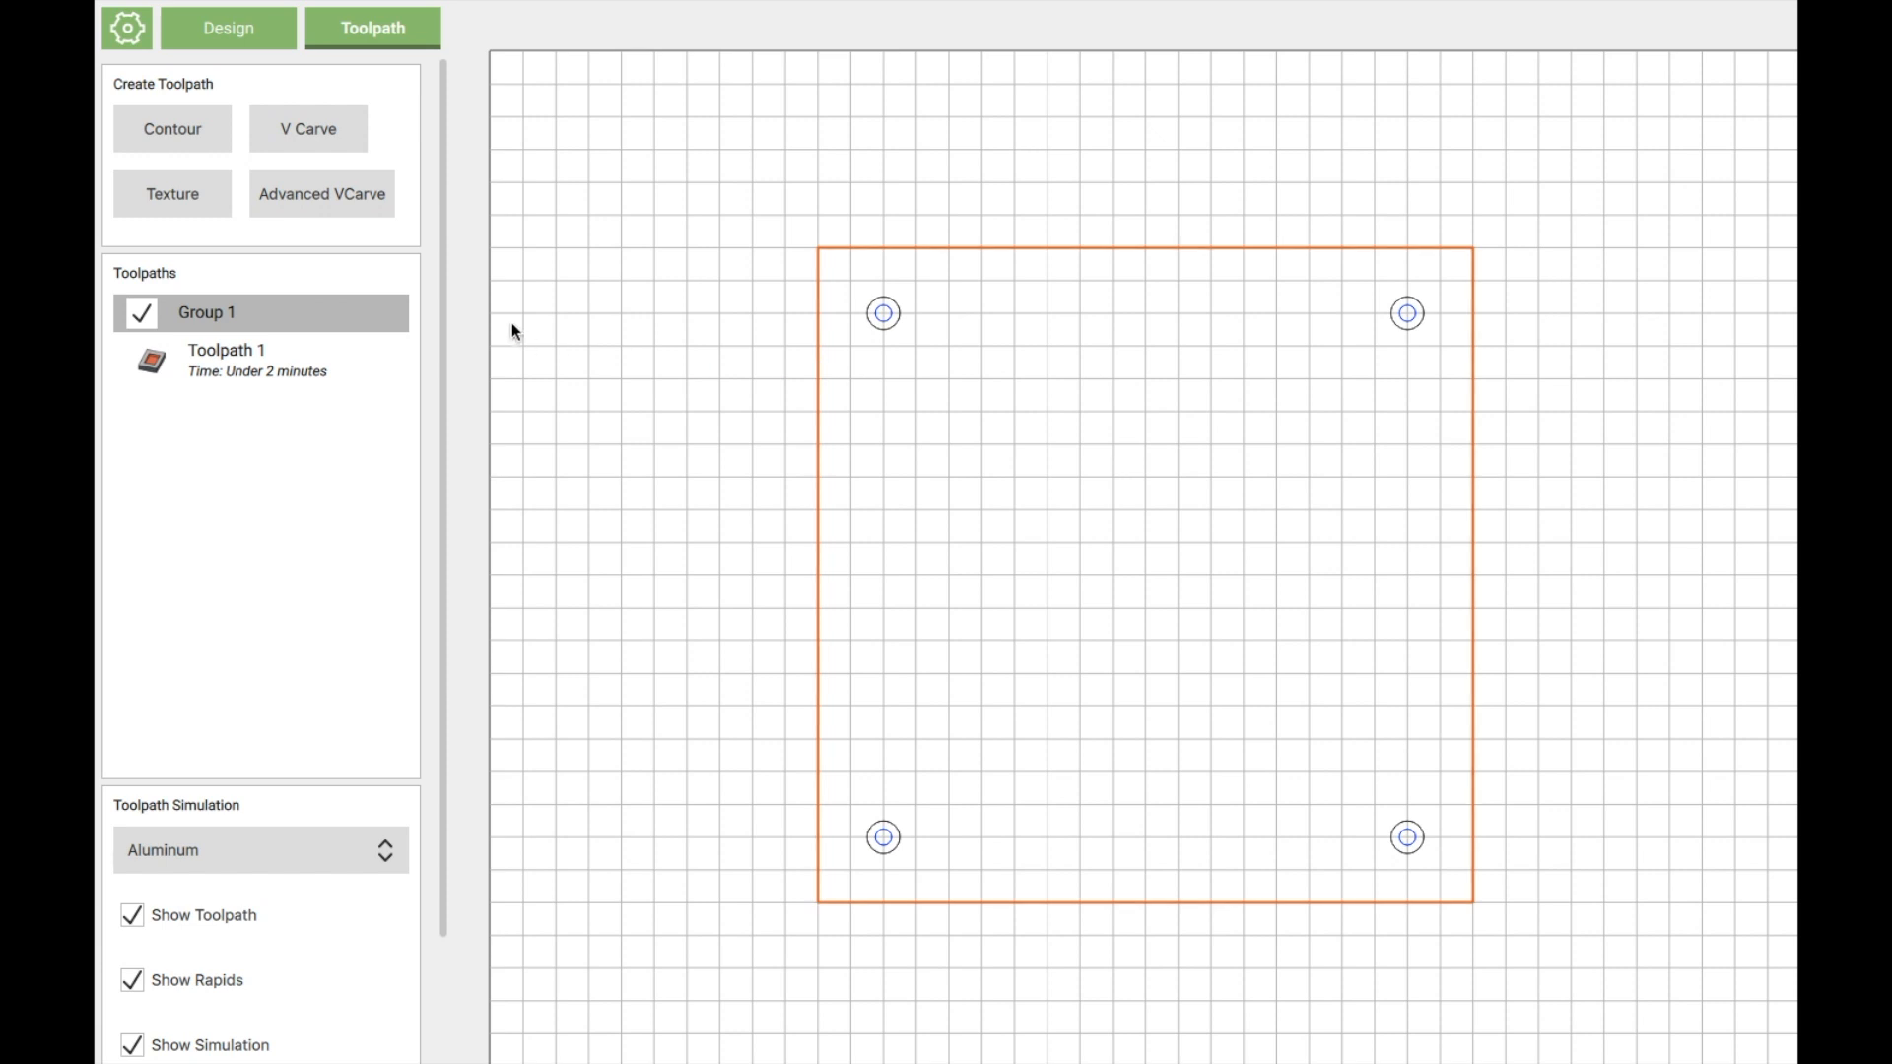
click(175, 133)
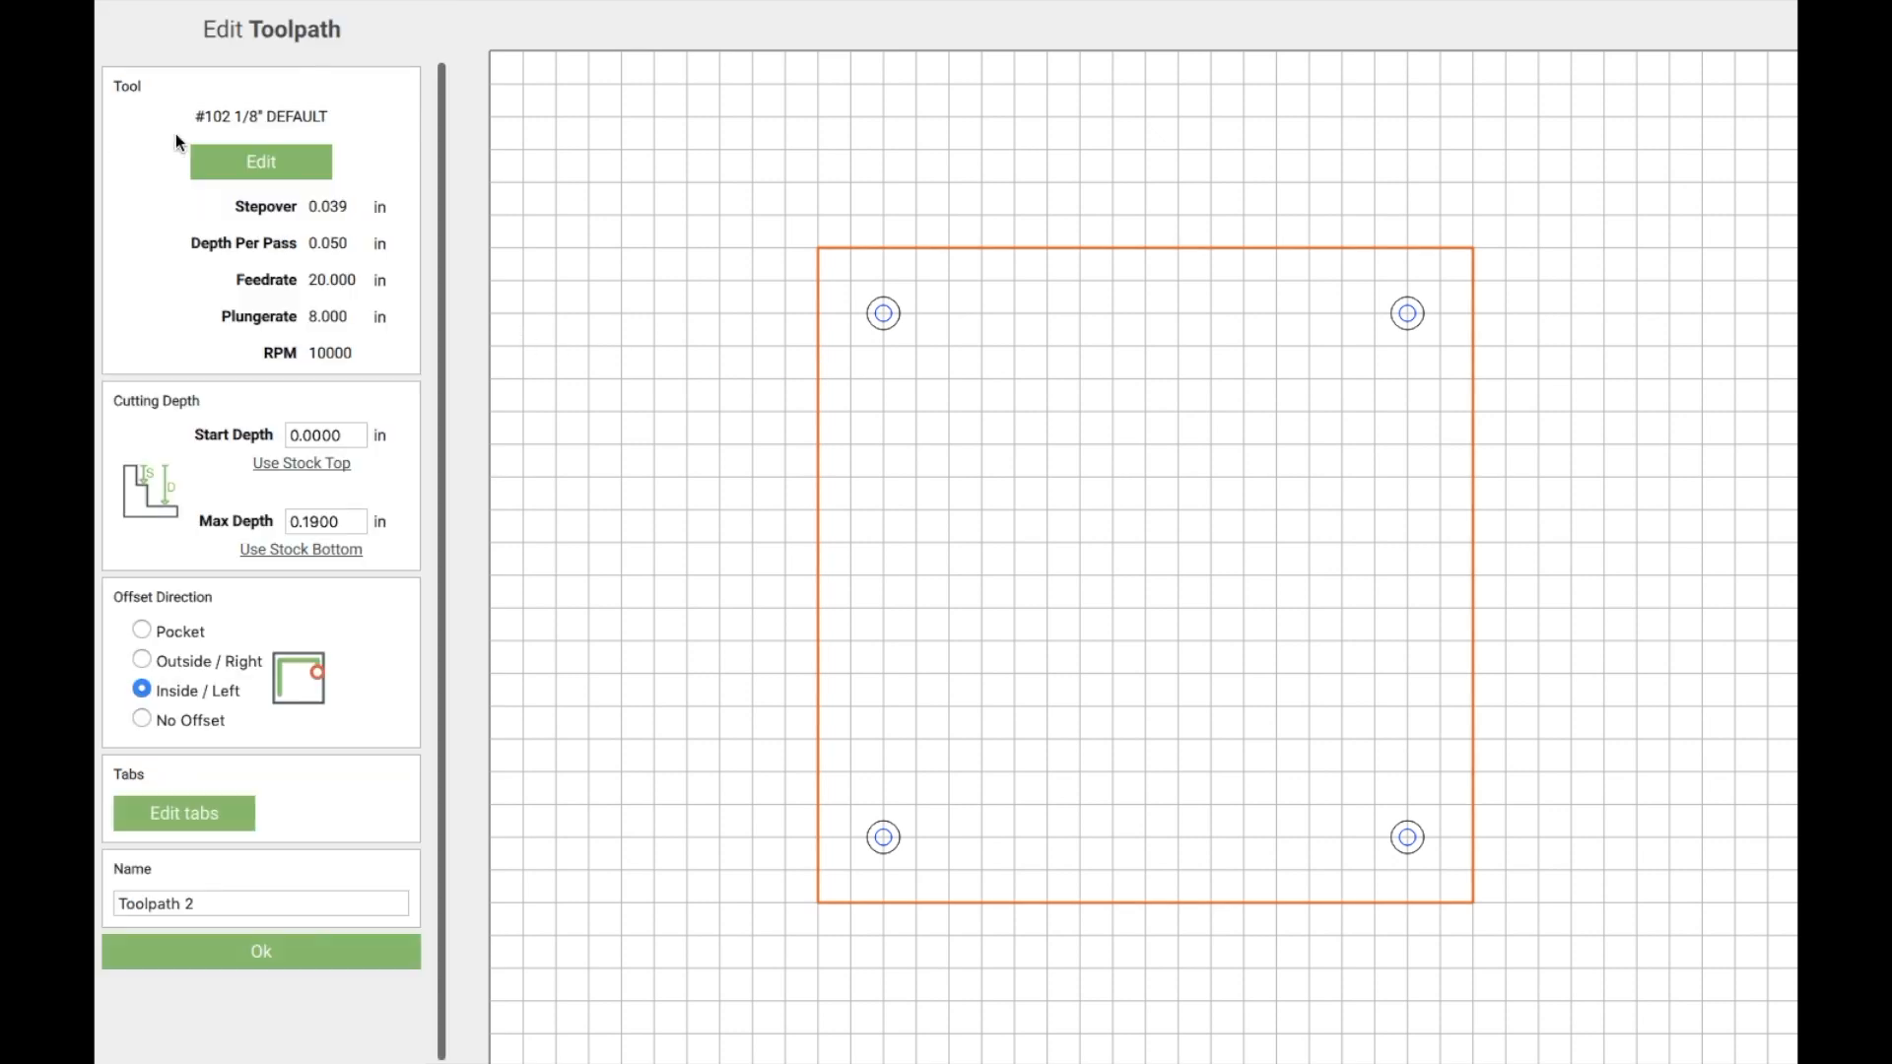
click(144, 659)
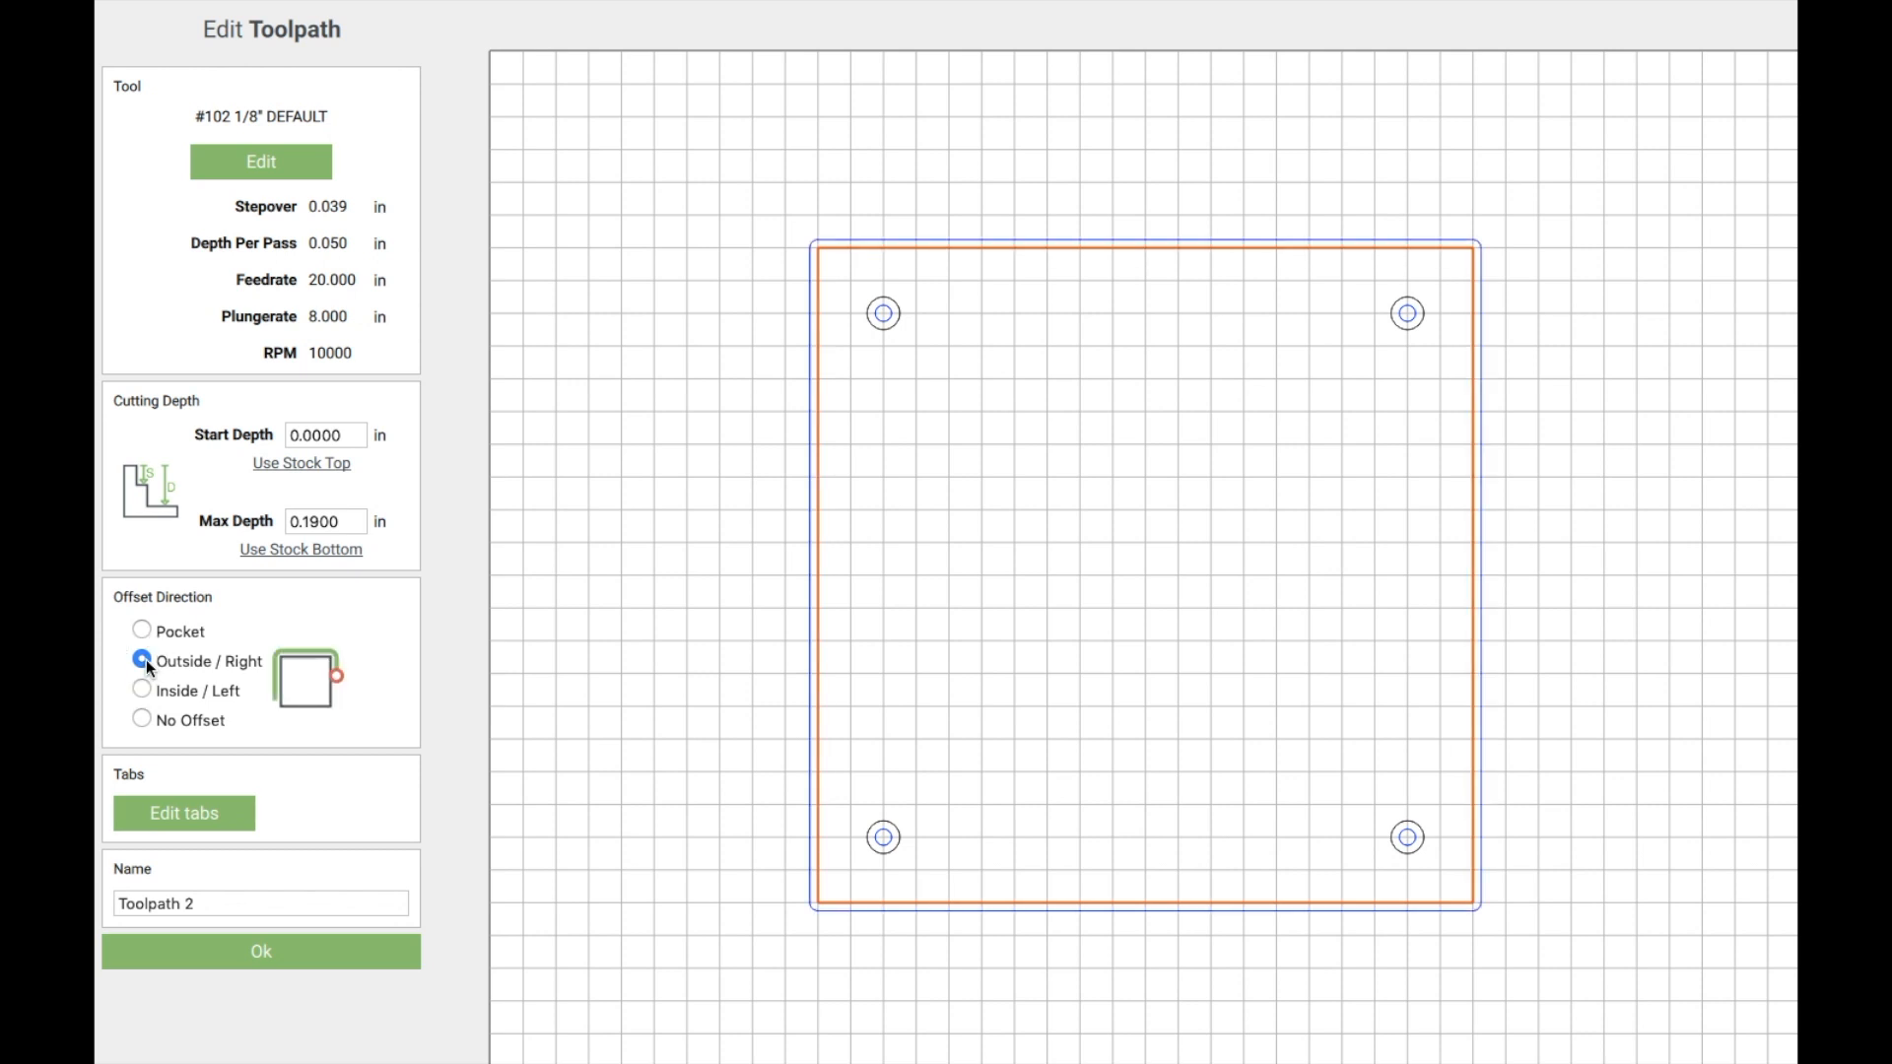
Step: Place four holding tabs on the square, one near the middle of each side, and accept the toolpath
click(189, 812)
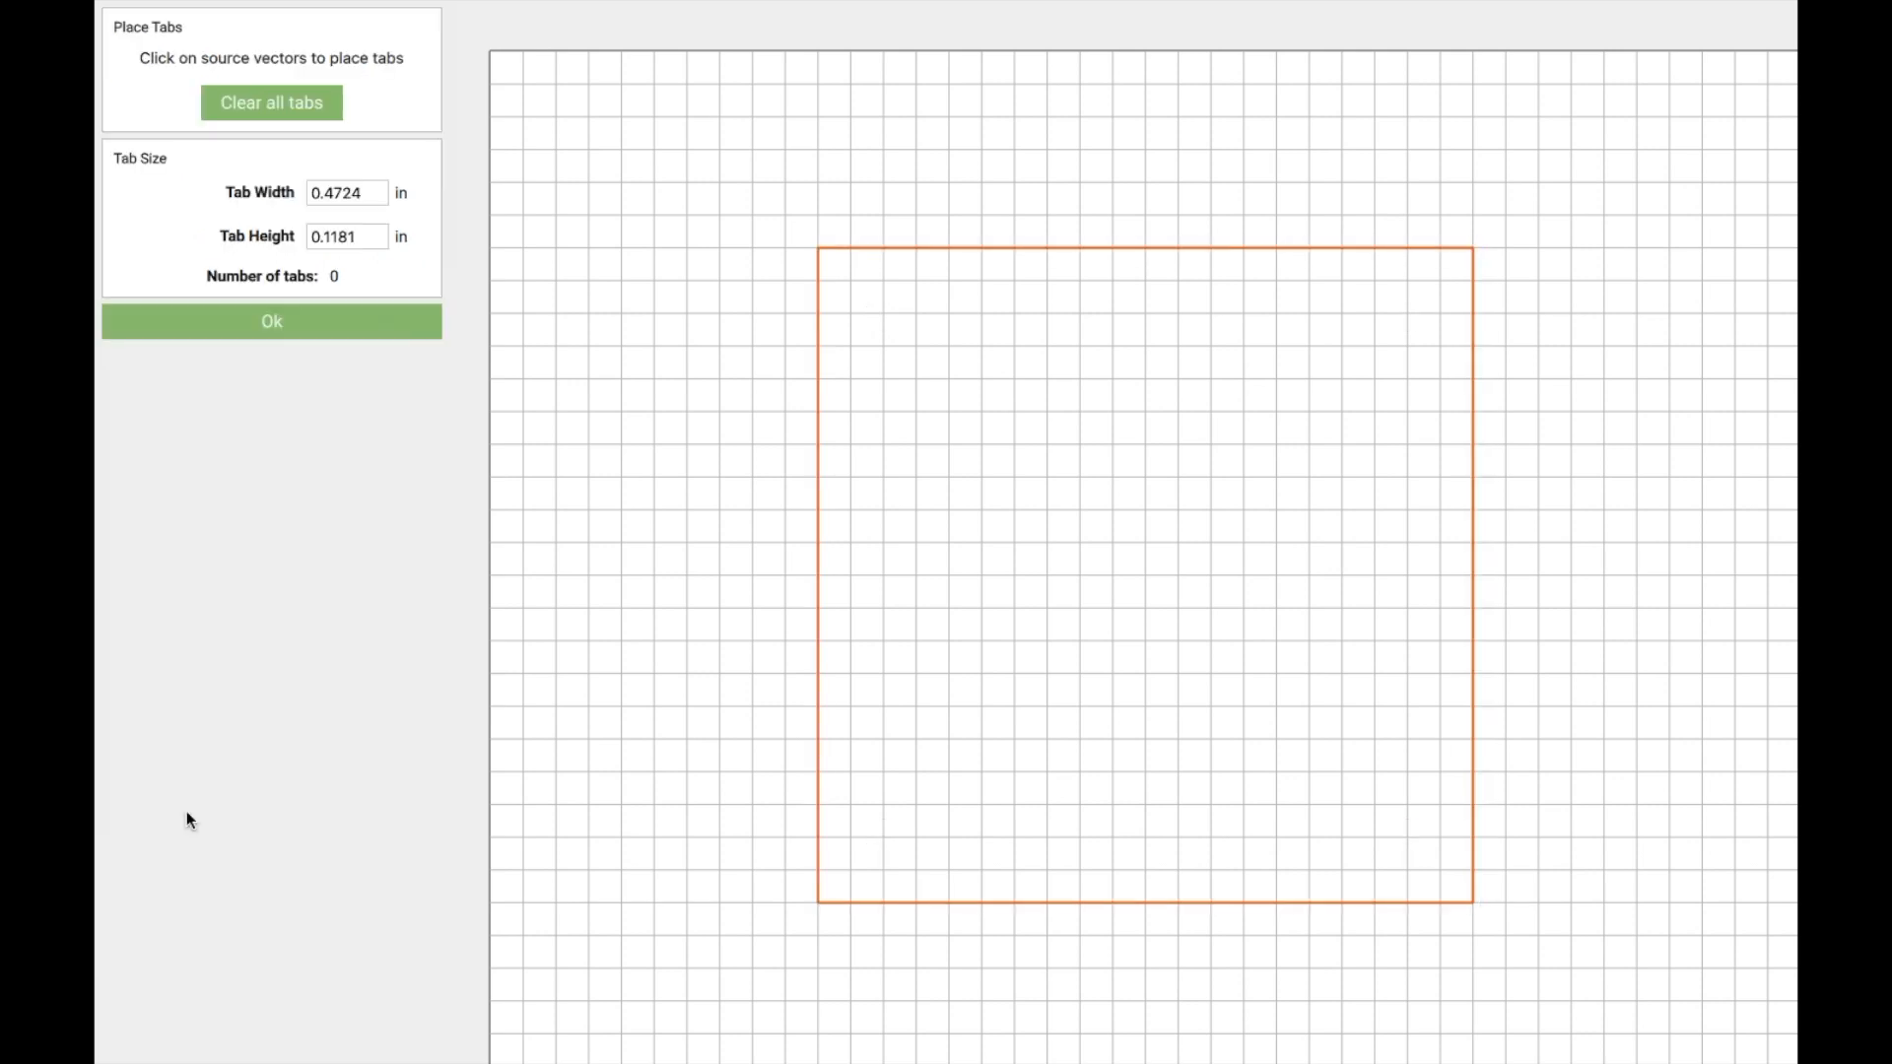
click(816, 568)
click(1179, 247)
click(1144, 902)
click(272, 322)
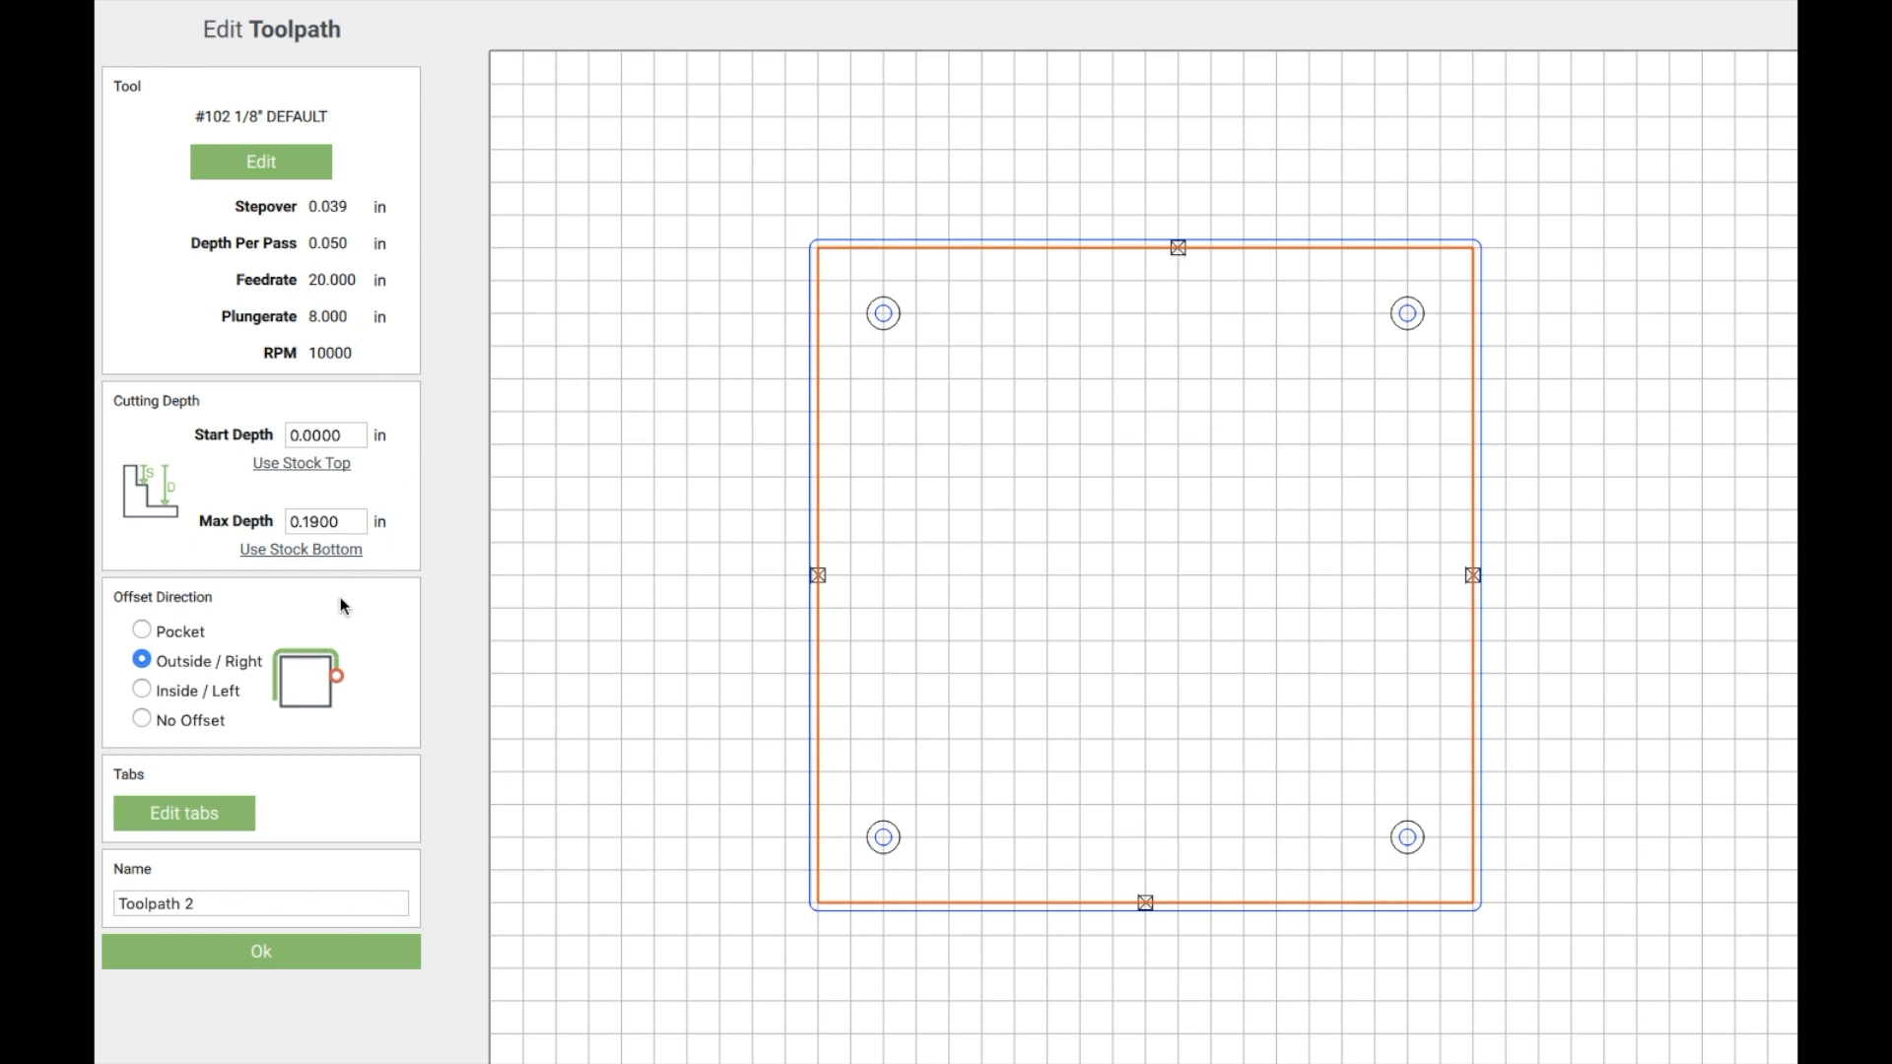
click(256, 952)
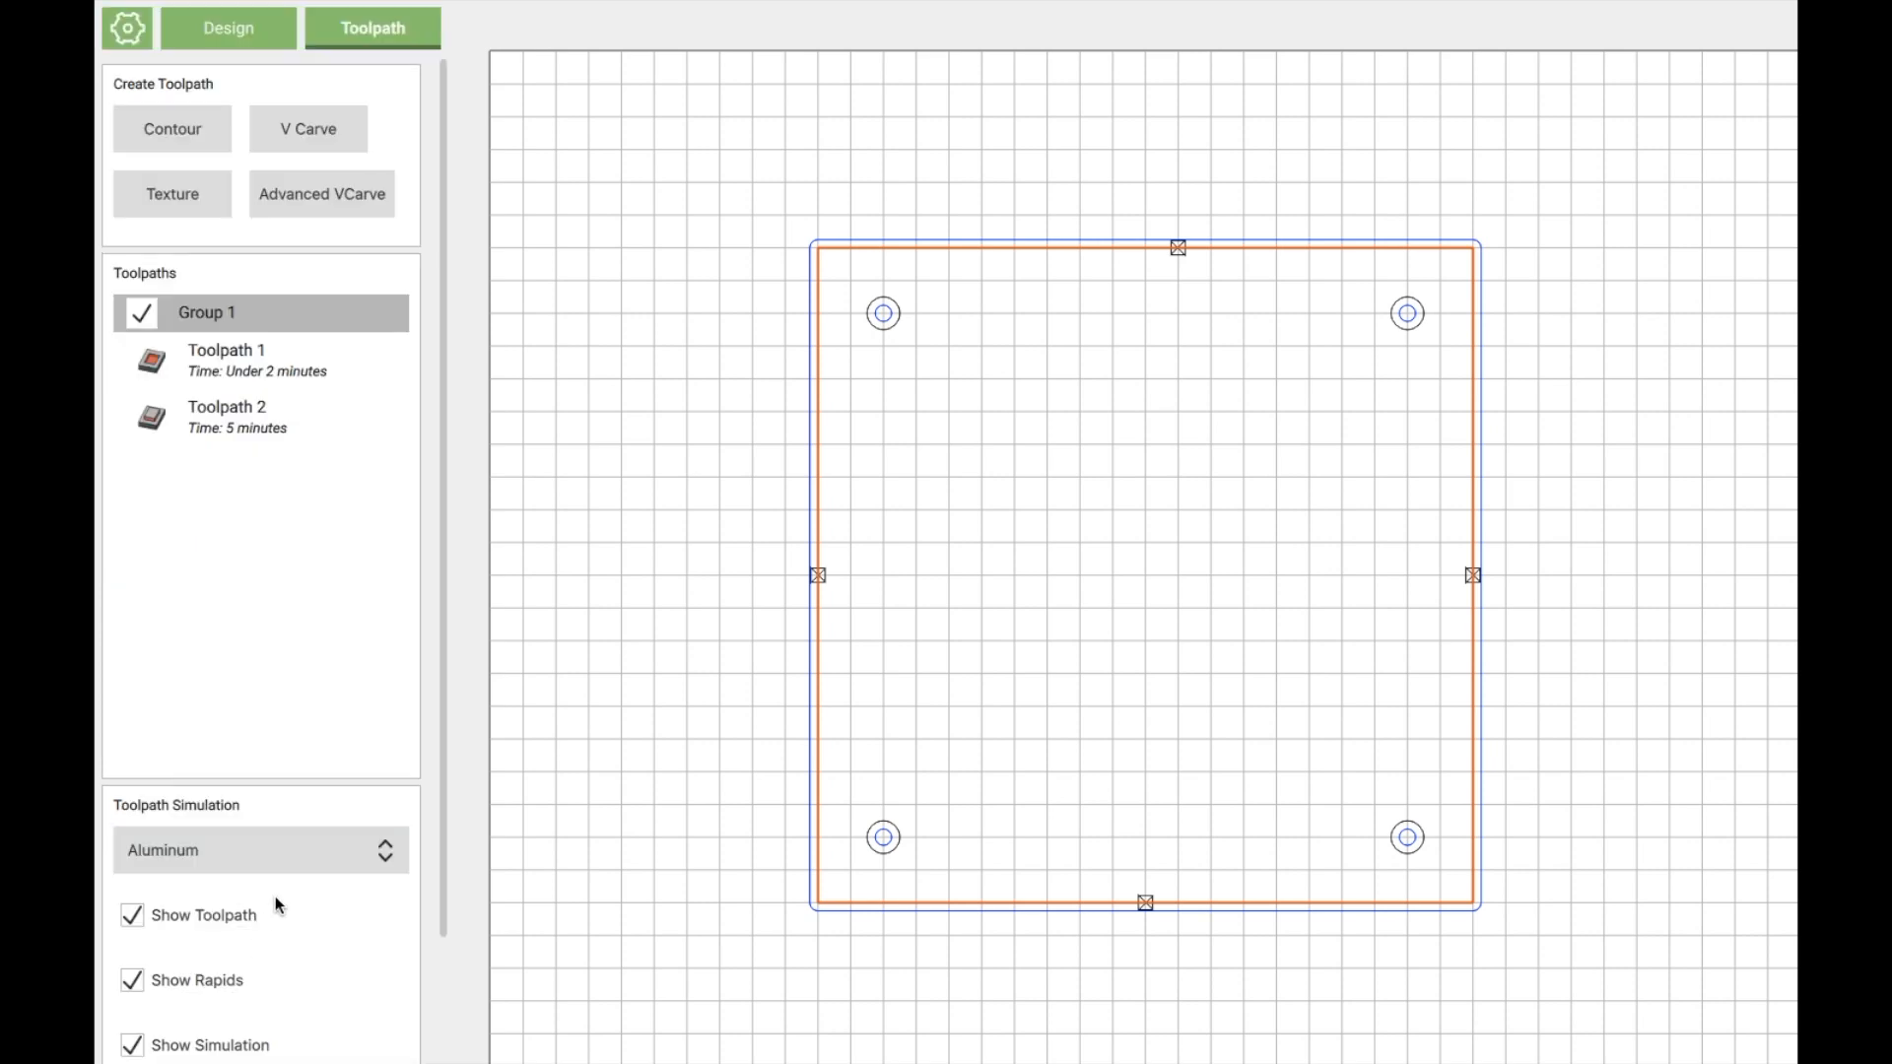
Step: Save the toolpaths as a G-code file named "plate" on the Desktop
scroll(275, 894, down, 3)
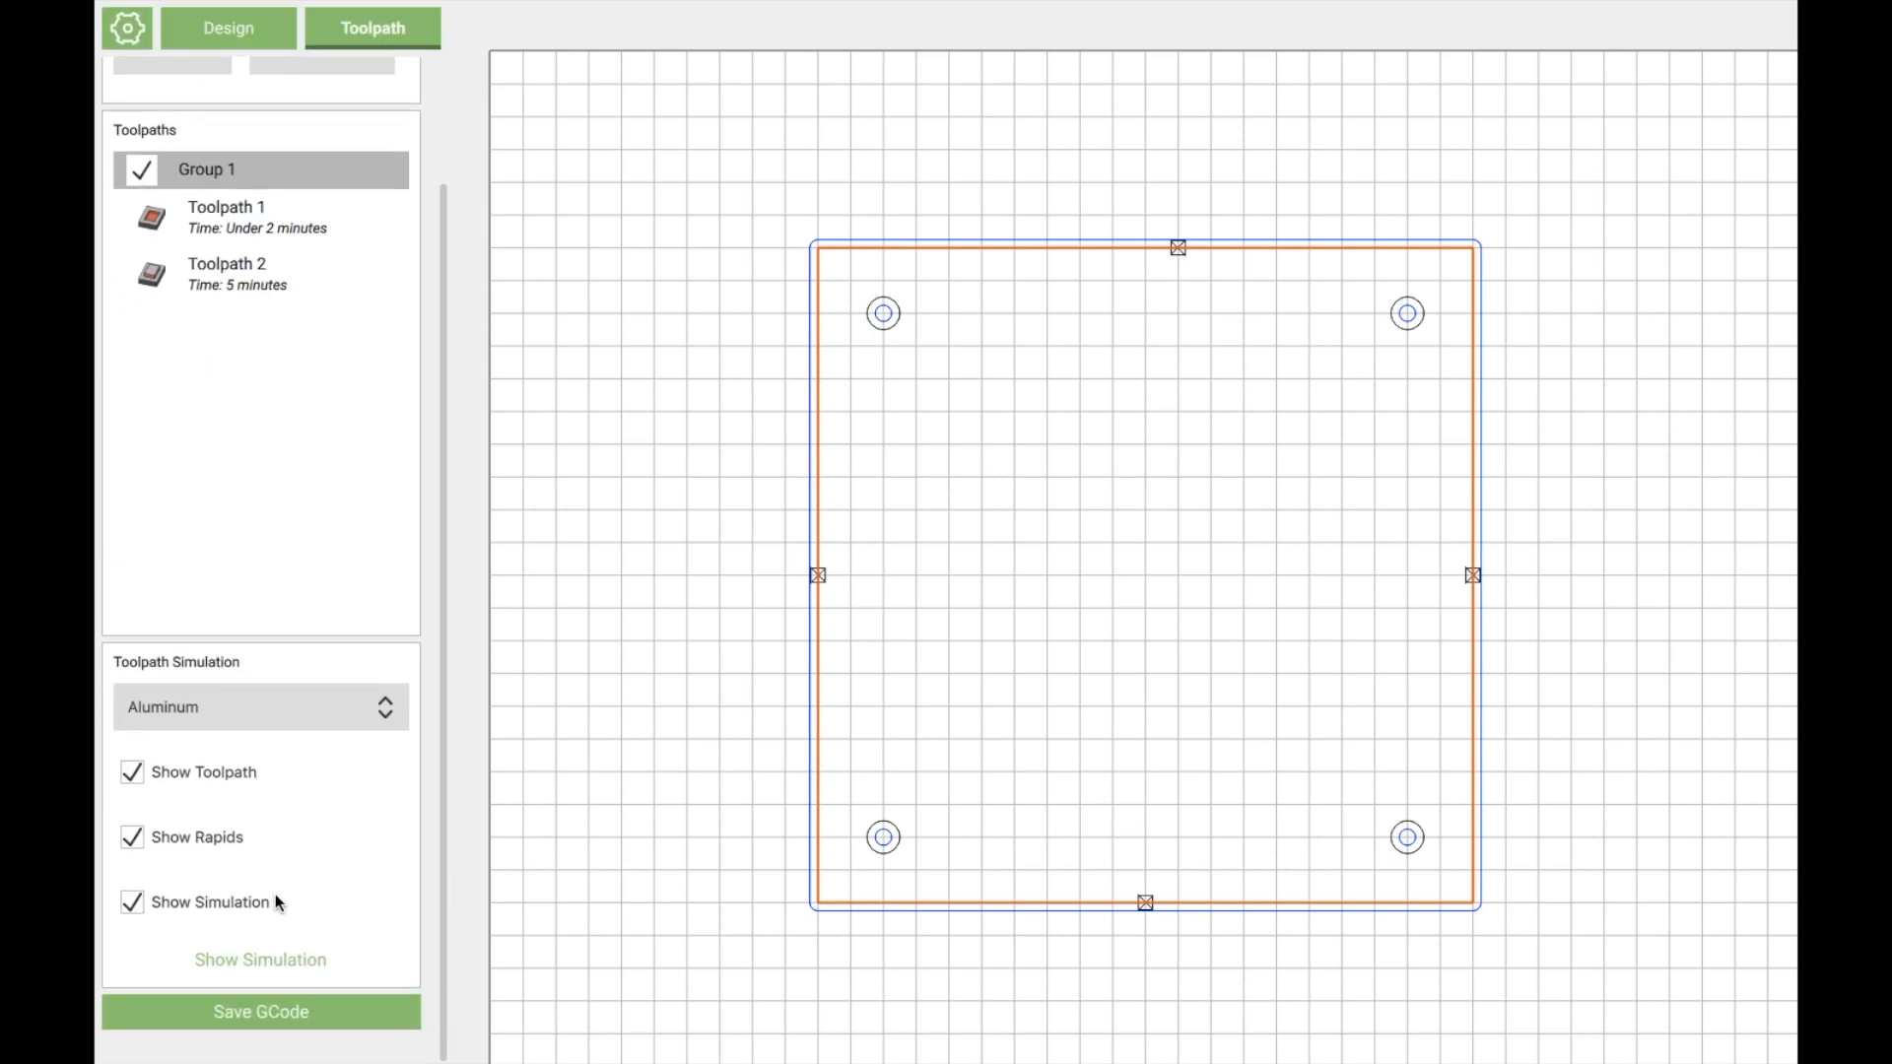
scroll(275, 894, up, 2)
scroll(275, 894, down, 2)
click(250, 1015)
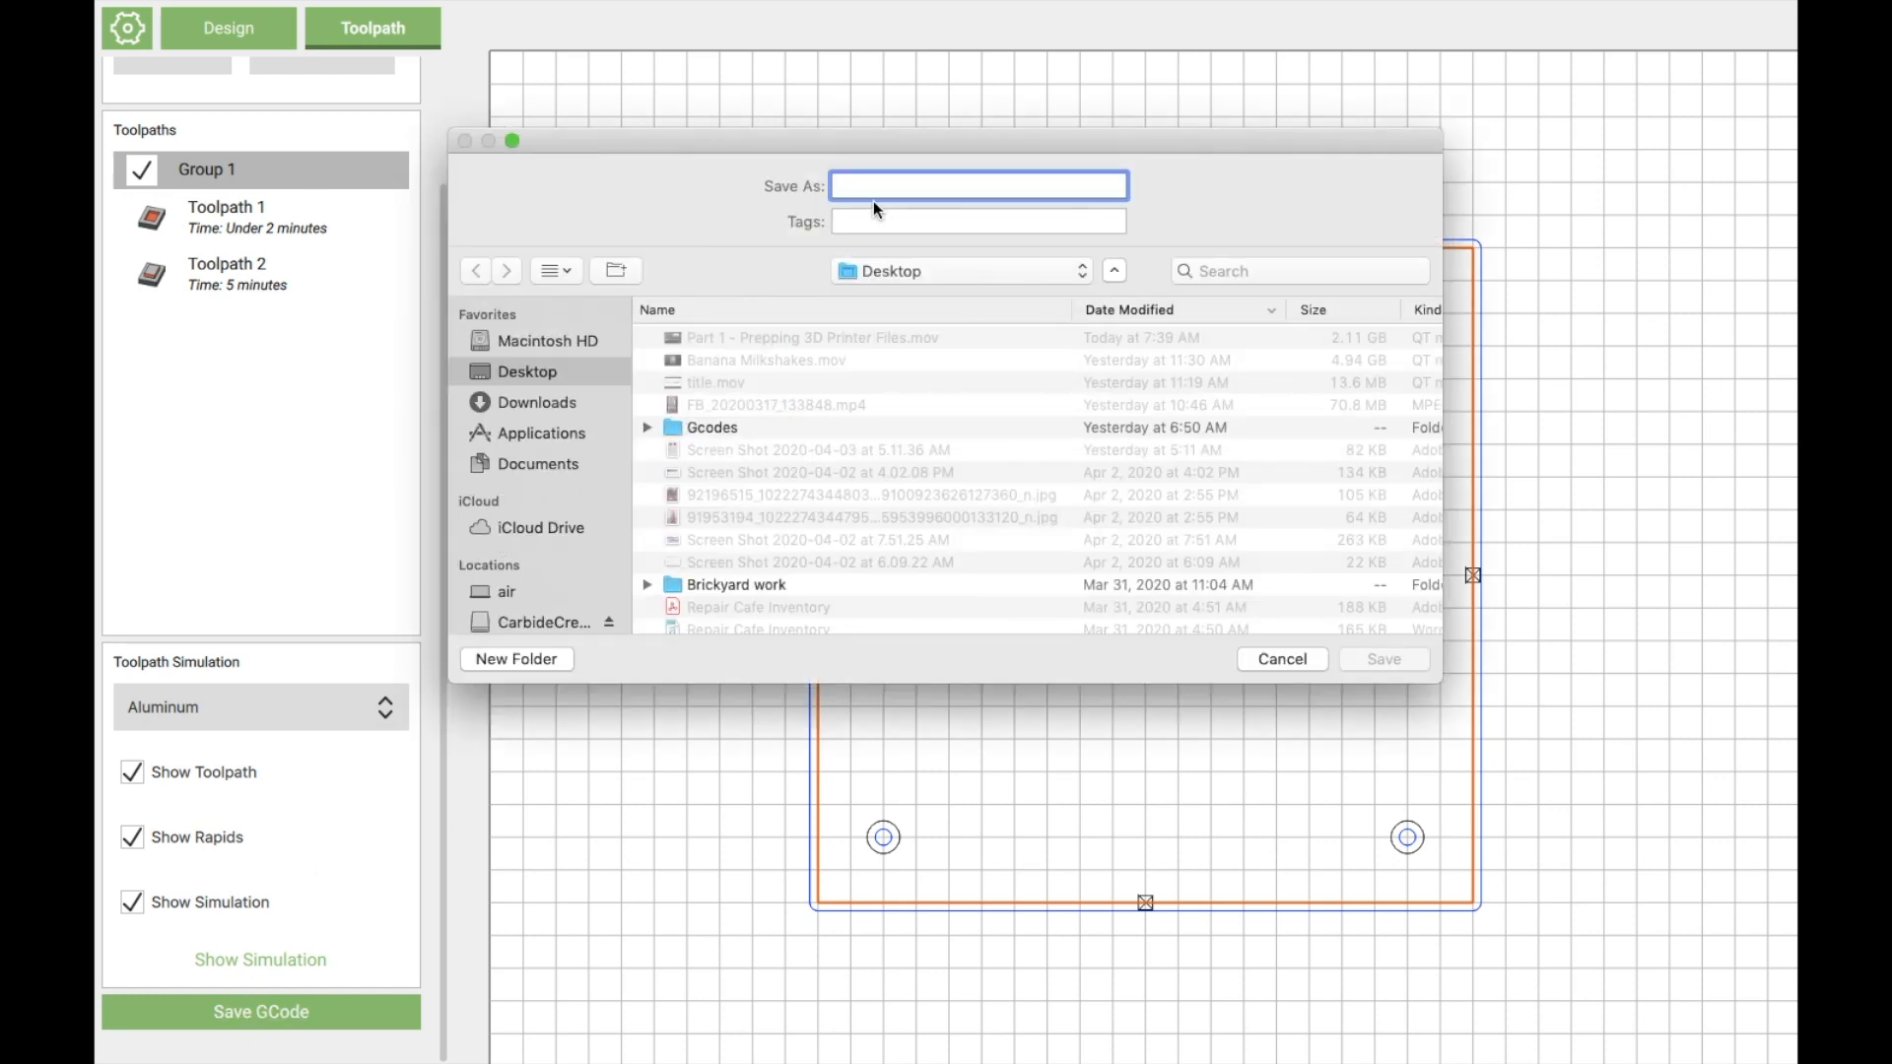
text(plate)
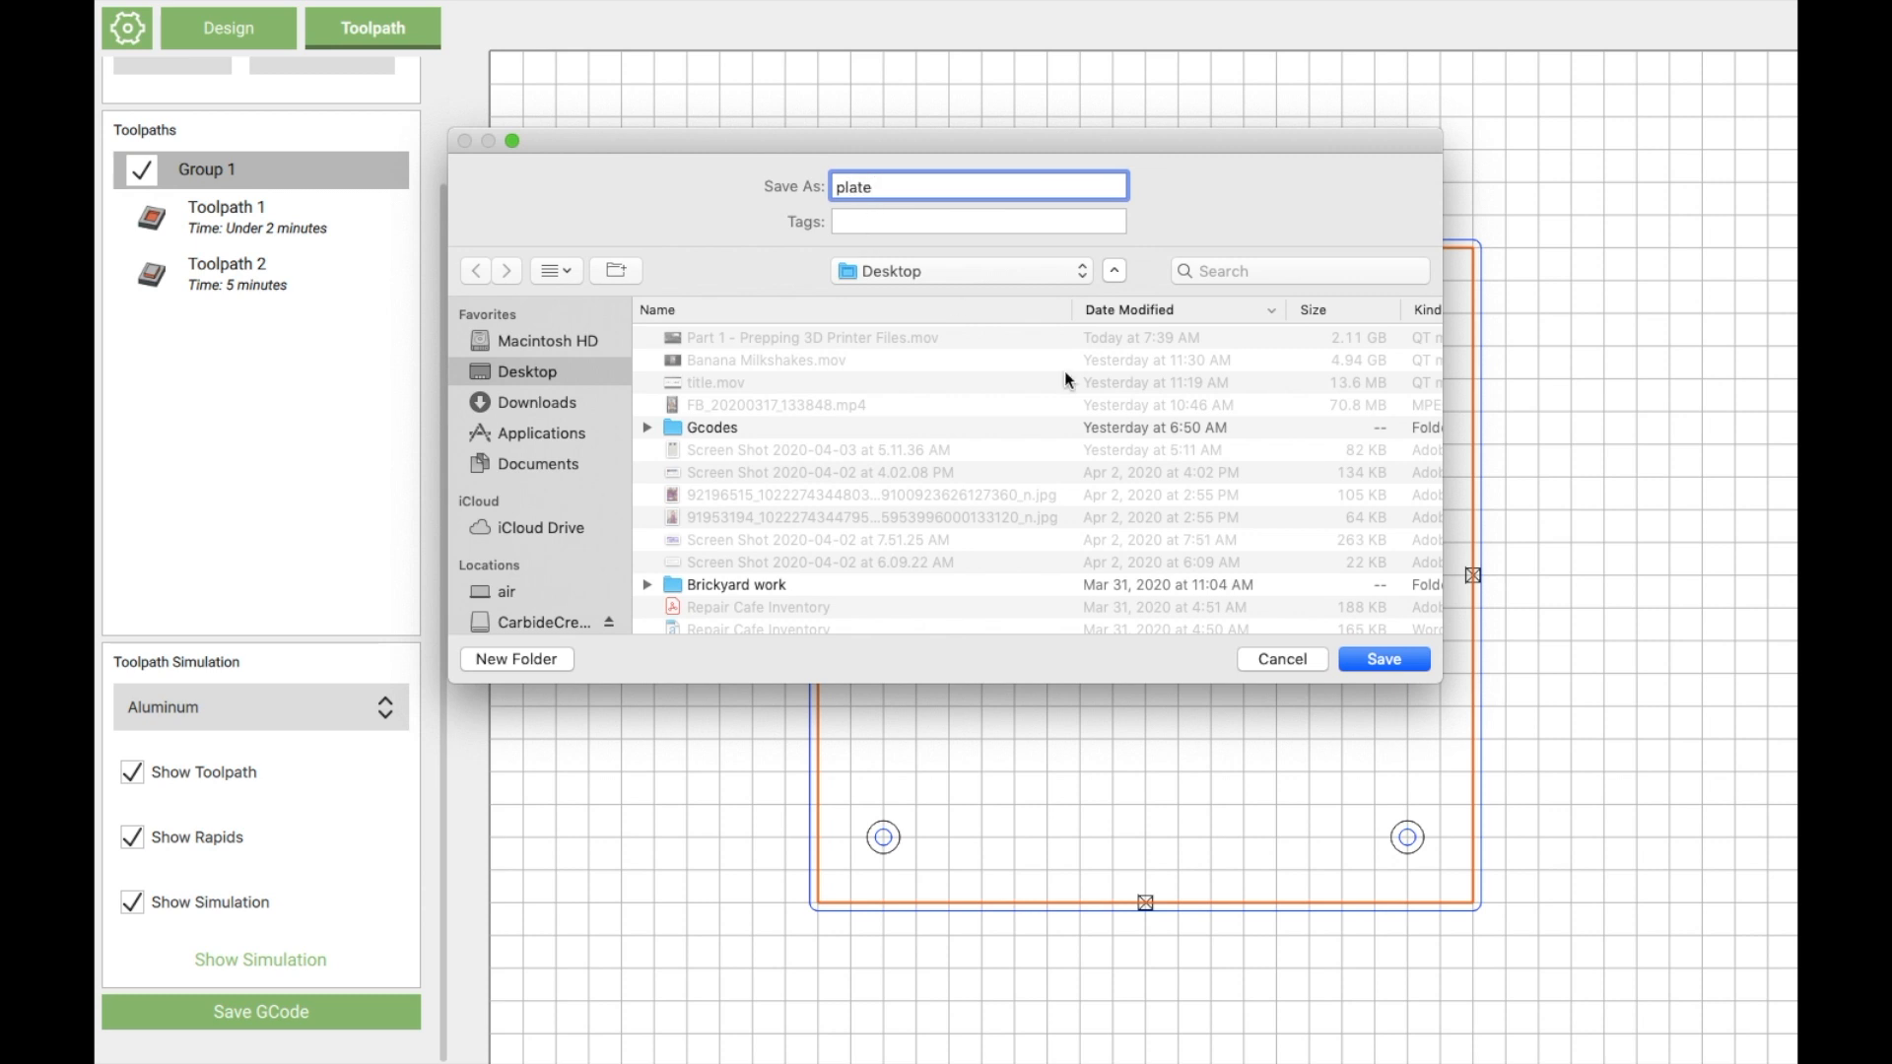
click(1383, 661)
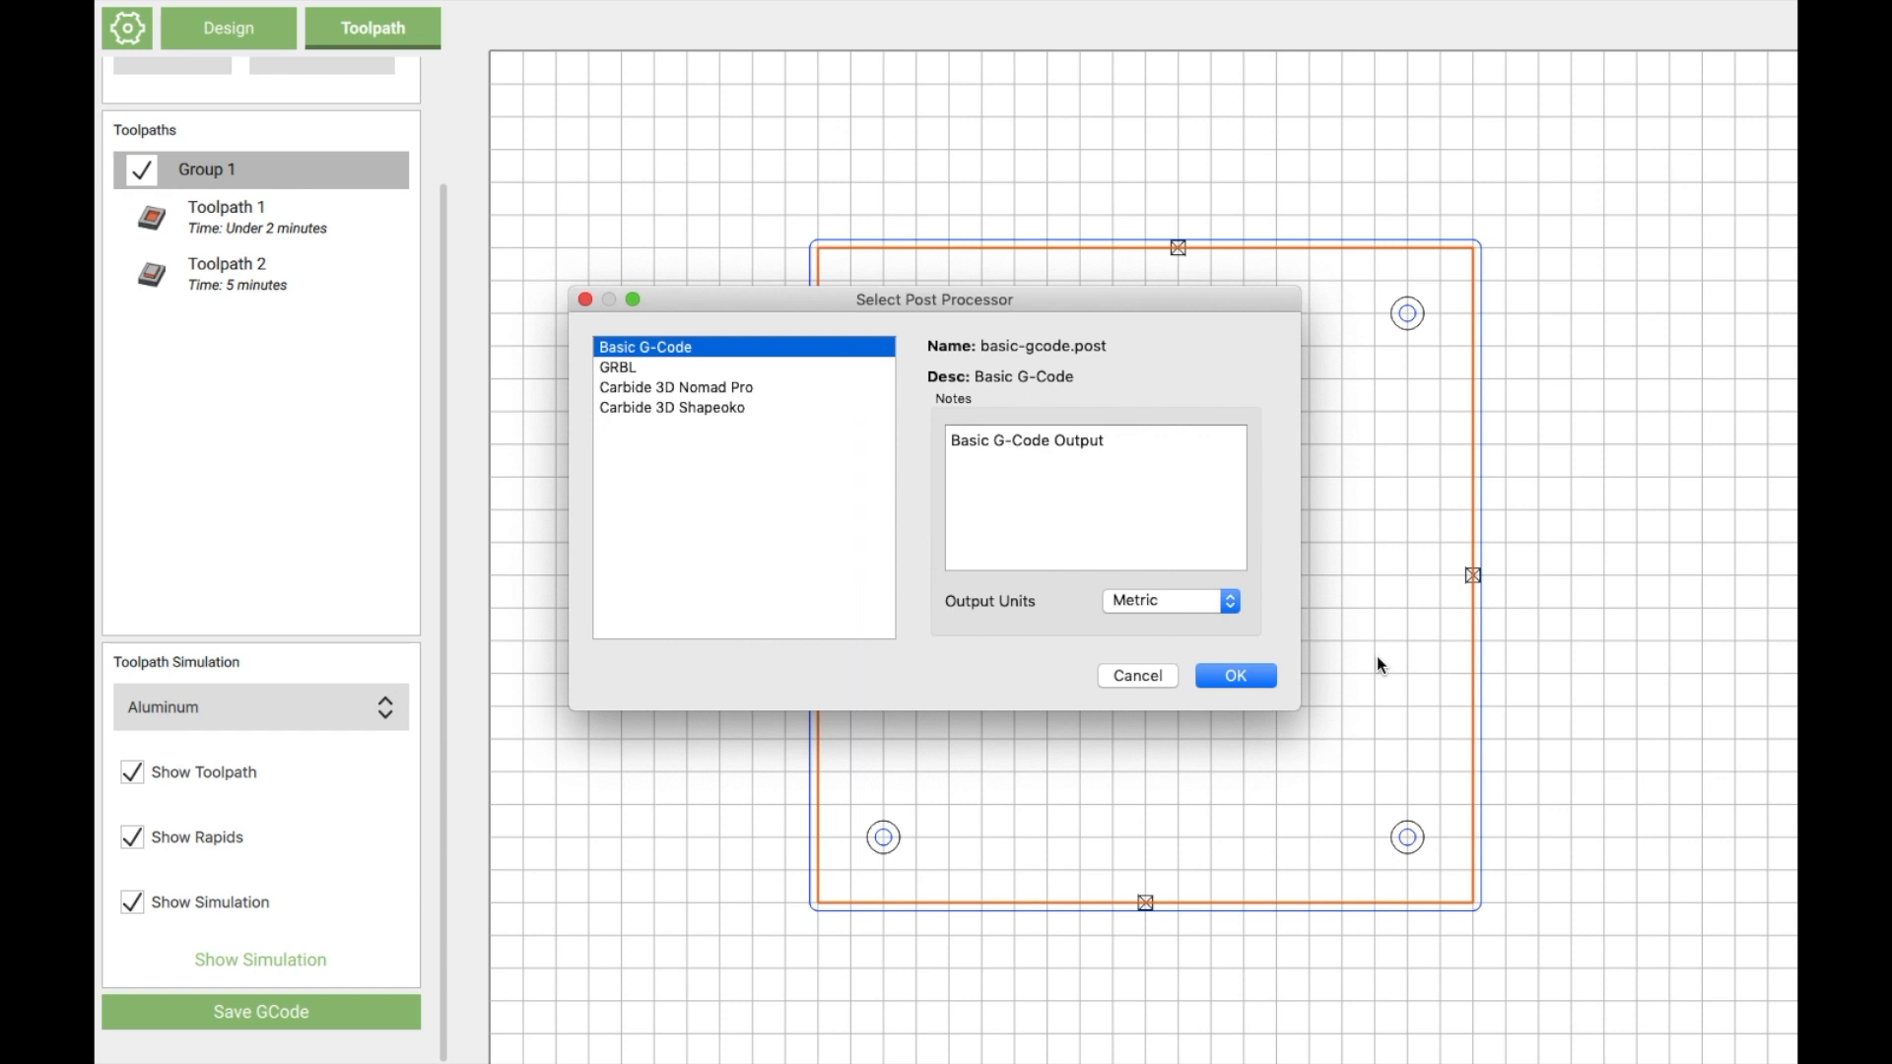
Step: Select the Carbide 3D Shapeoko post processor, choose the output units, and accept the G-code export
click(735, 409)
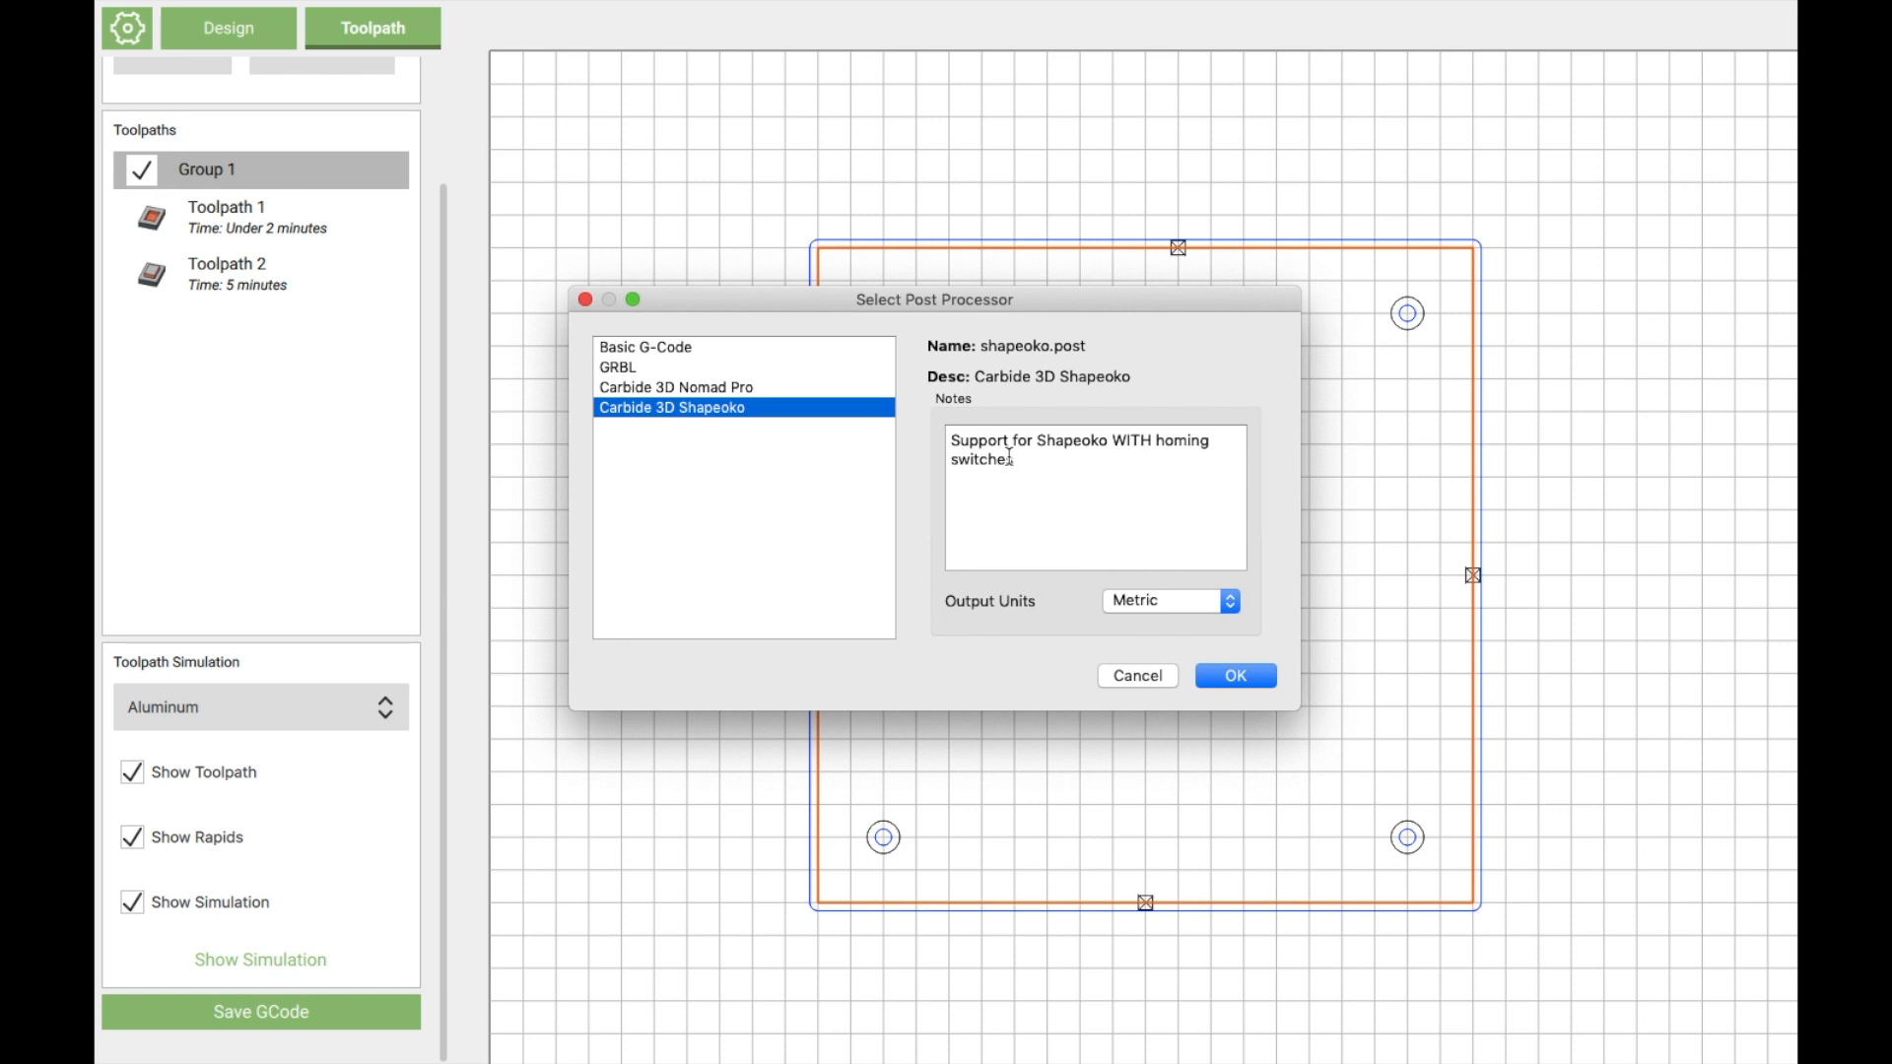
click(1173, 605)
click(1158, 621)
click(1223, 673)
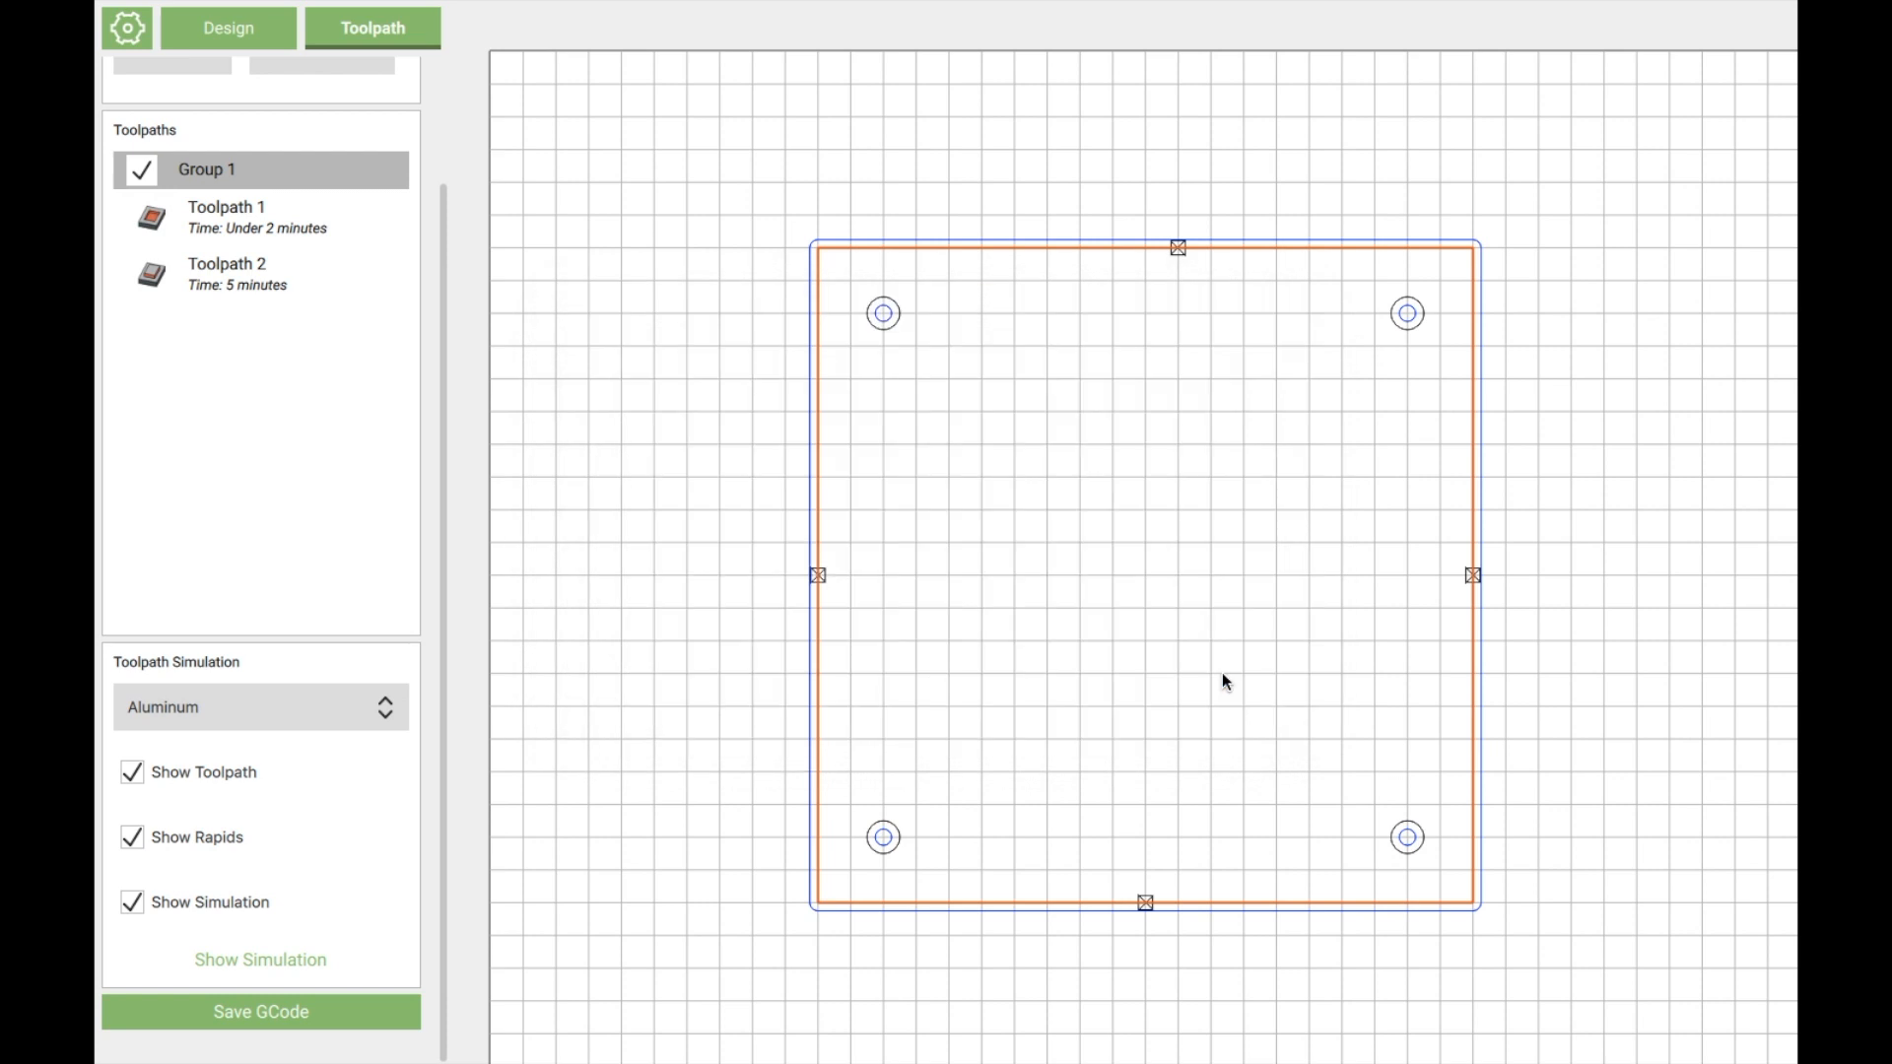